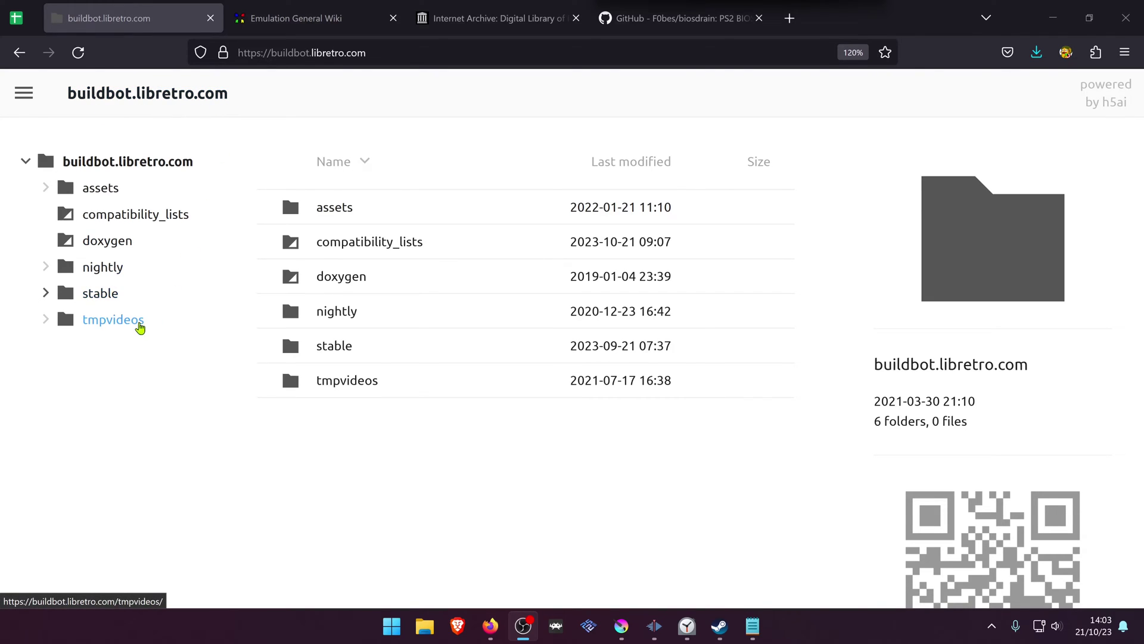
Browse buildbot to the stable/1.16.0/windows/x86_64 folder
left_click(48, 297)
scroll(110, 405, "down", 3)
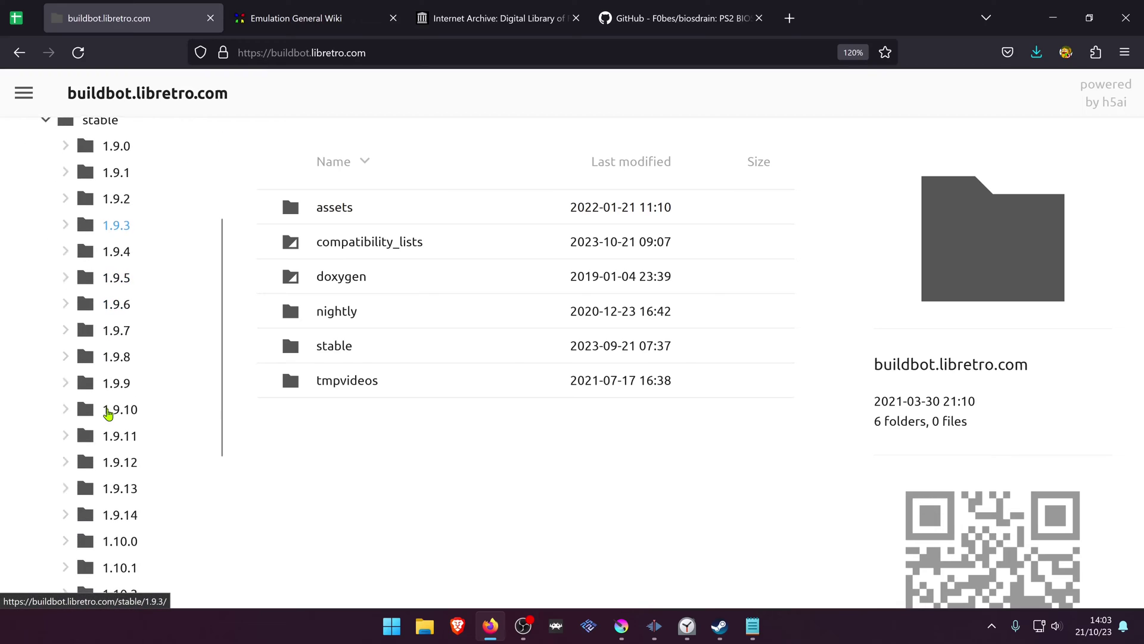
scroll(90, 416, "down", 5)
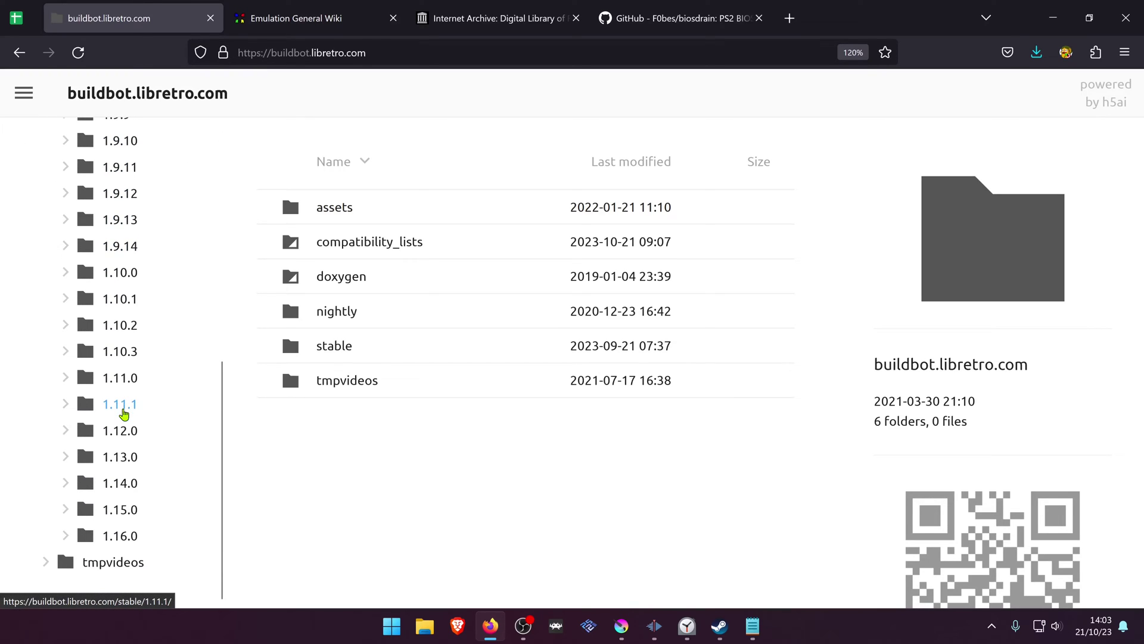
left_click(124, 538)
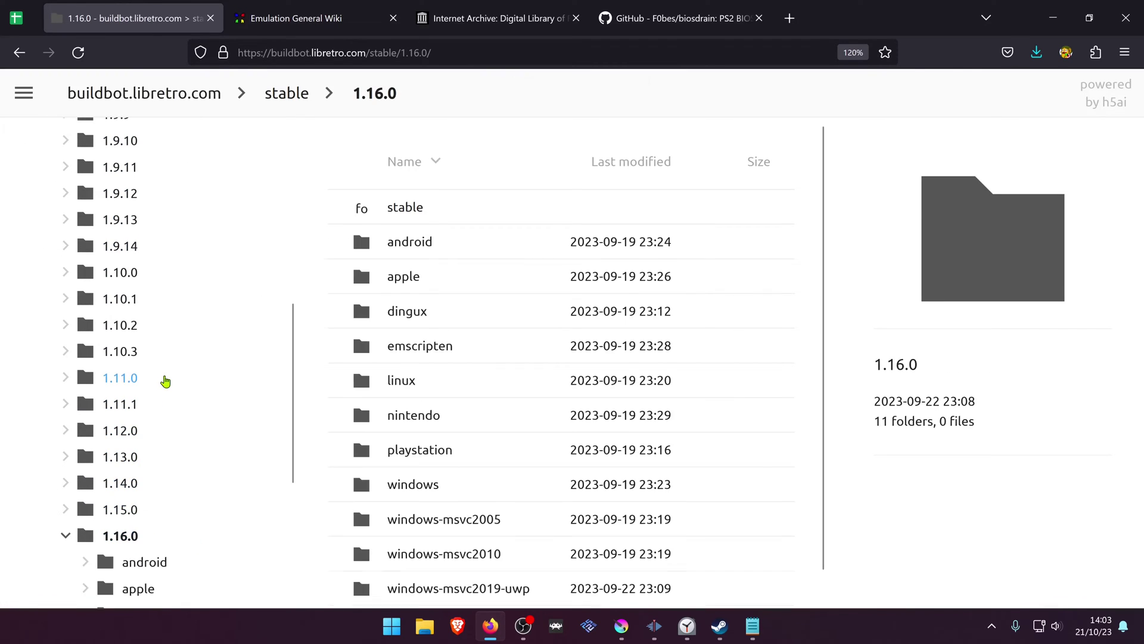
scroll(161, 382, "down", 3)
left_click(157, 458)
left_click(160, 509)
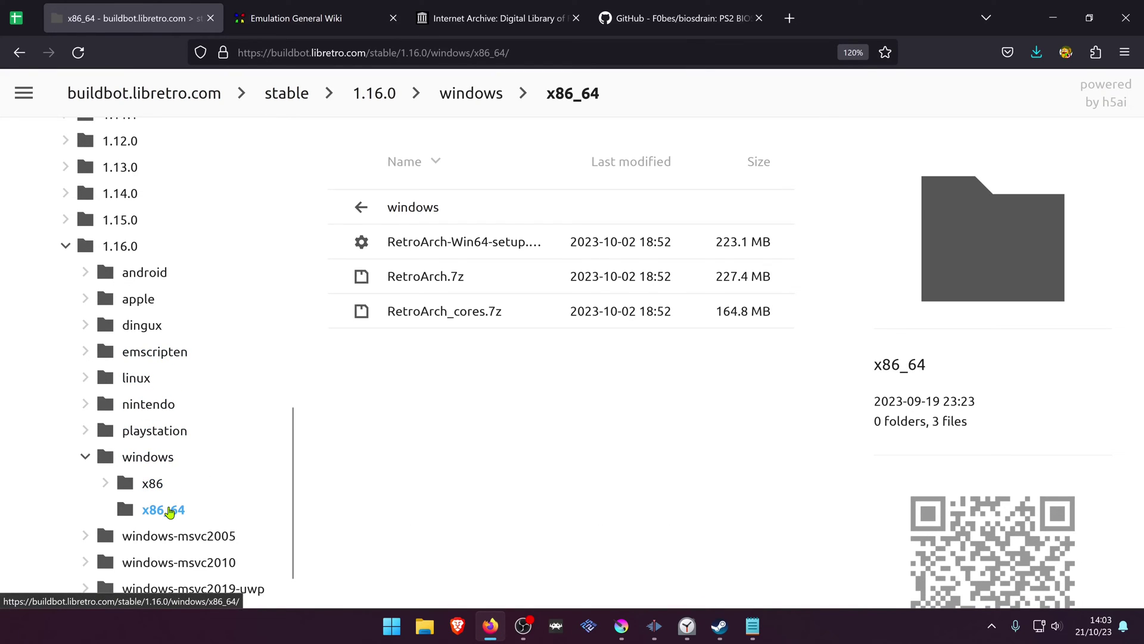
Save RetroArch.7z and RetroArch_cores.7z to the Desktop
left_click(428, 285)
left_click(785, 554)
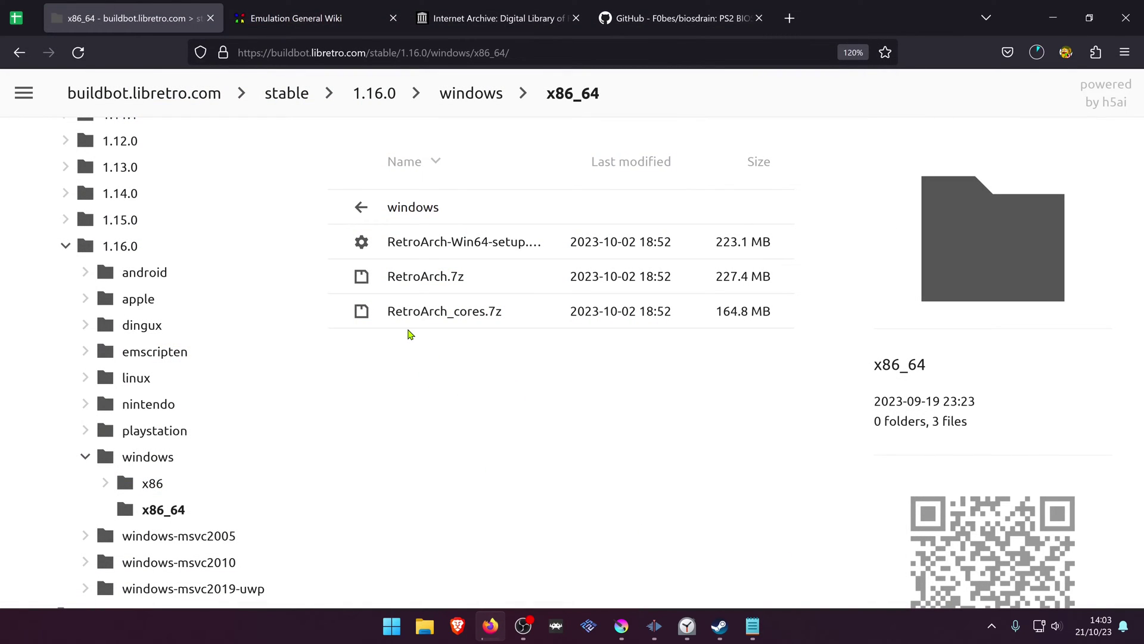
left_click(444, 316)
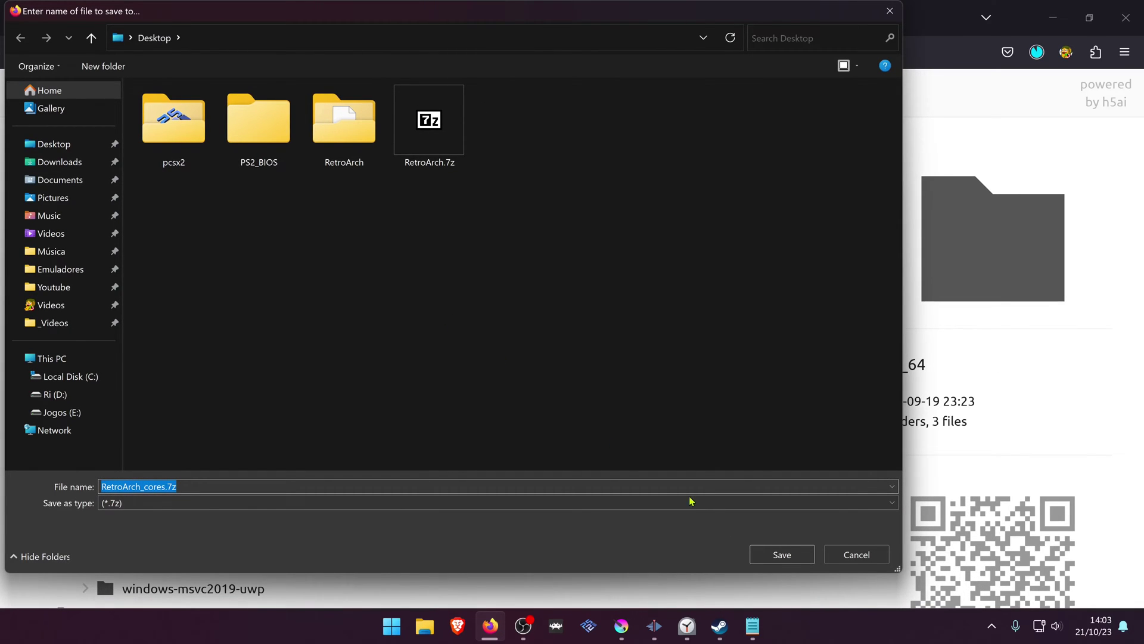
left_click(775, 554)
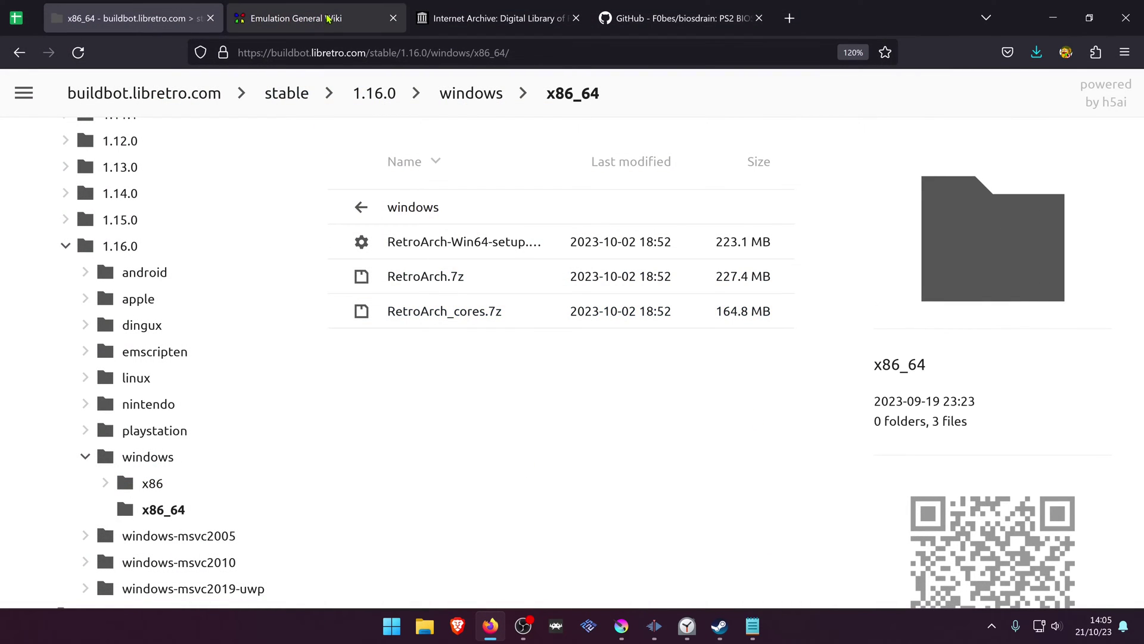
left_click(329, 19)
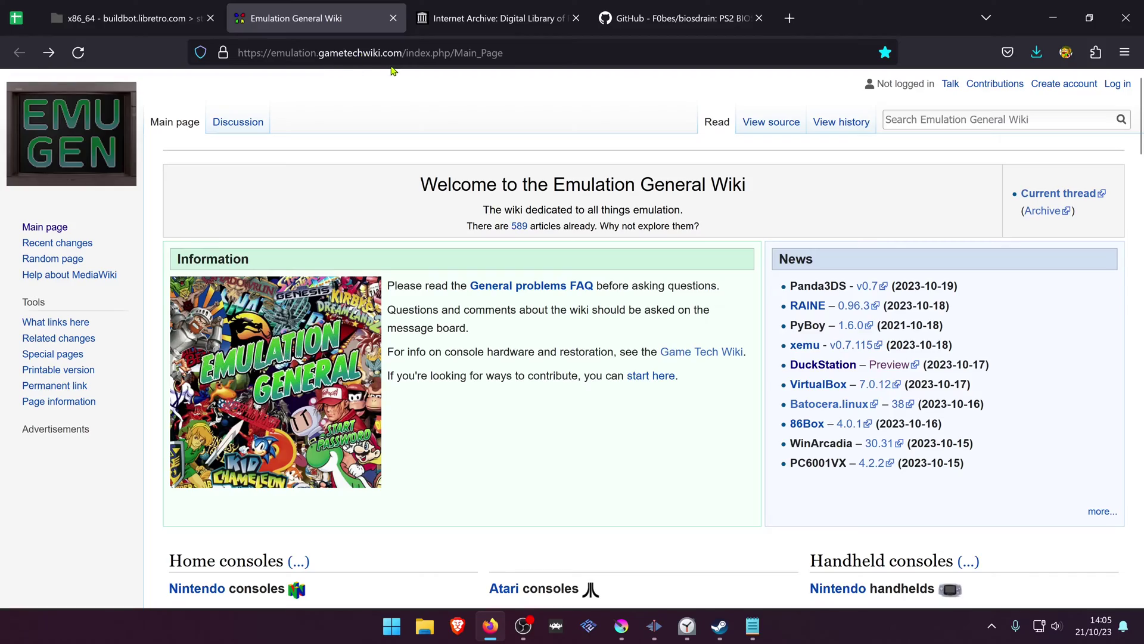
Go to the PlayStation 2 section of the wiki's Files and BIOS for emulators page
scroll(487, 337, "down", 20)
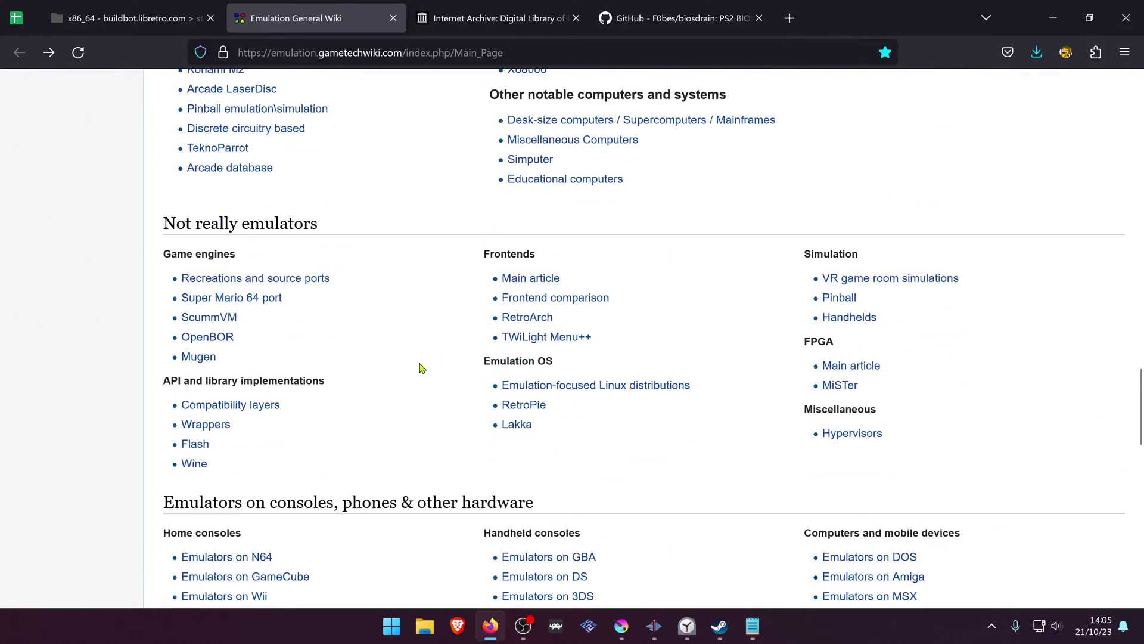
scroll(419, 365, "down", 9)
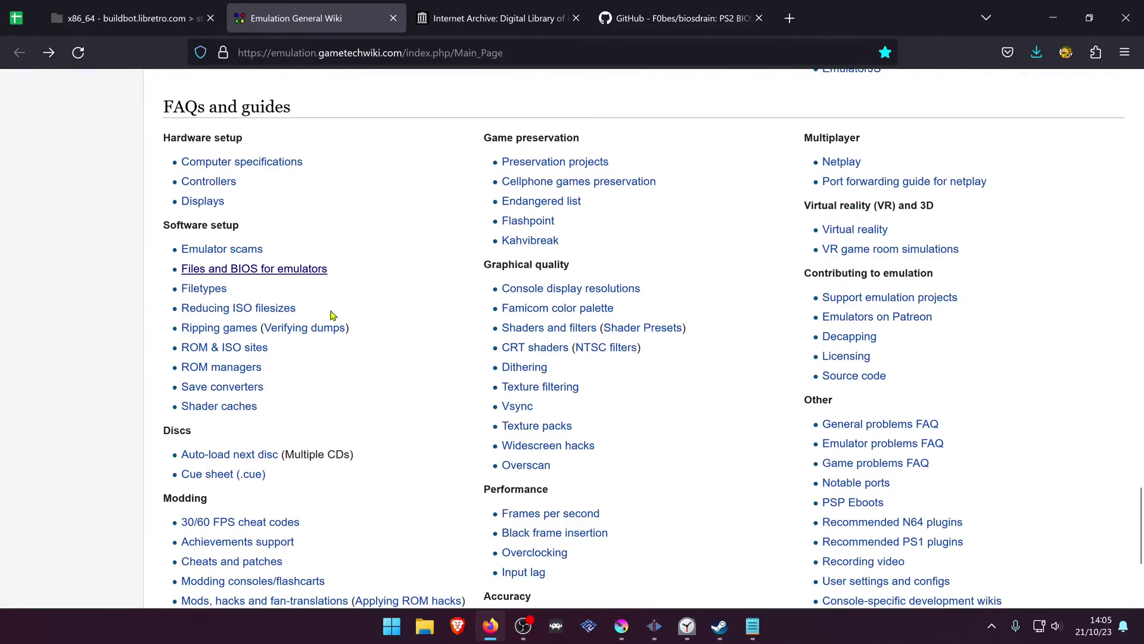
left_click(307, 270)
scroll(482, 322, "down", 5)
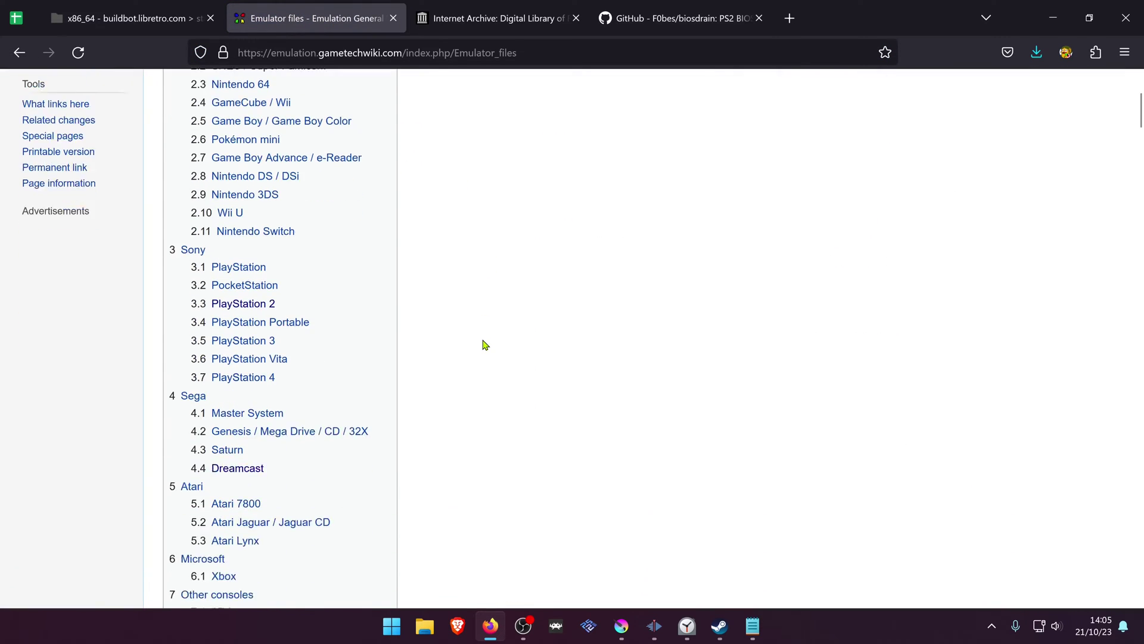
scroll(328, 315, "up", 2)
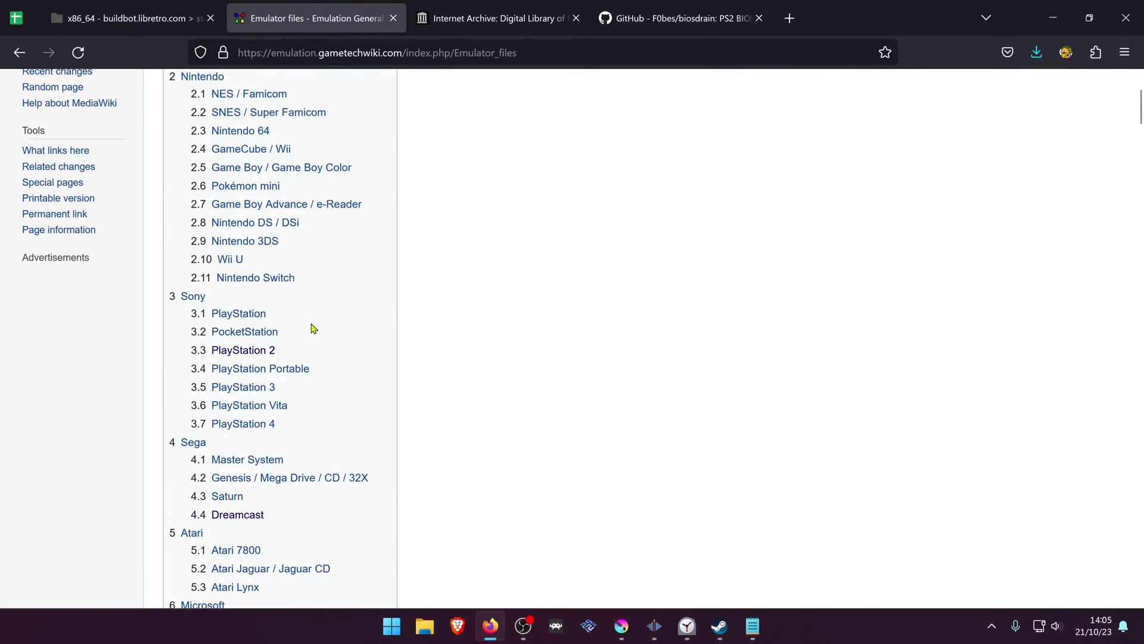
left_click(256, 353)
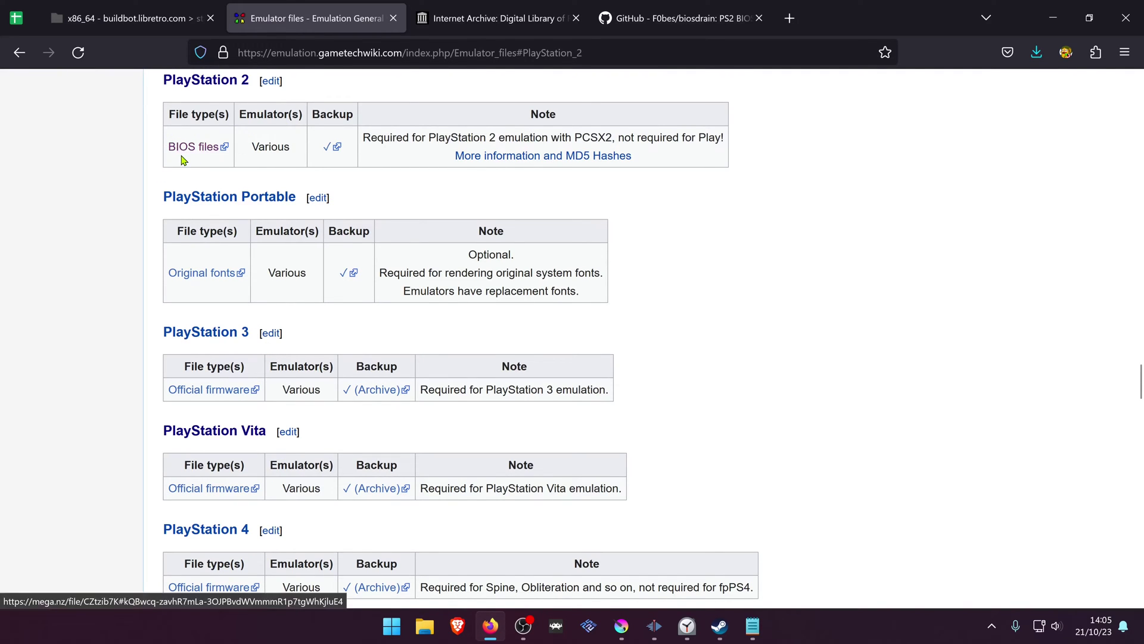
Start the MEGA download of PS2_BIOS.zip (172.7 MB) from the PS2 BIOS files link
left_click(180, 153)
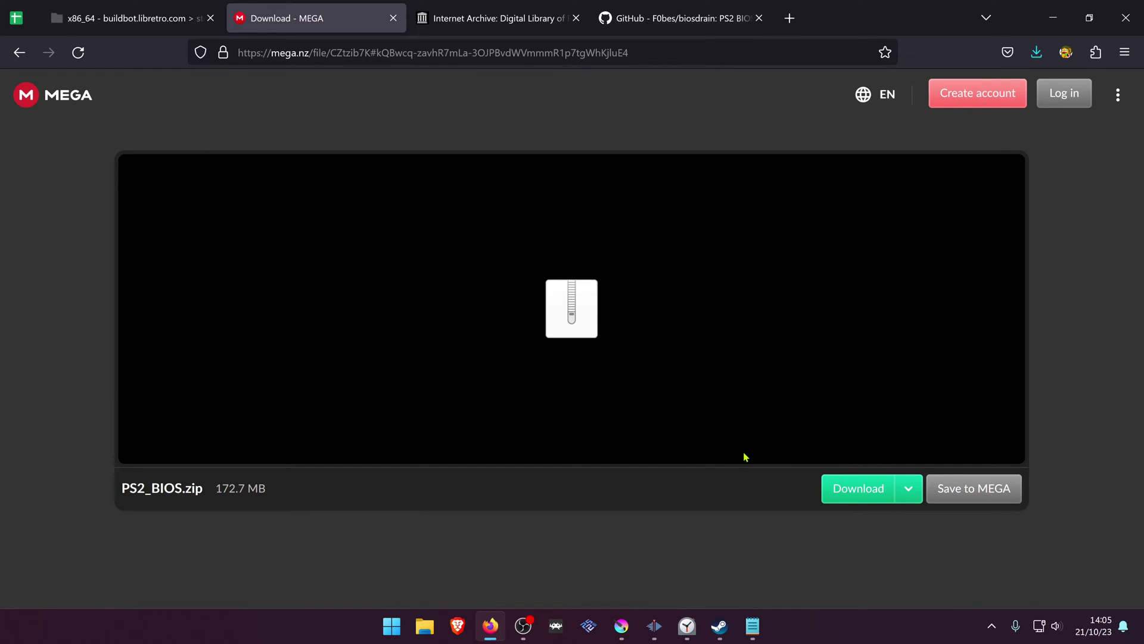
left_click(864, 488)
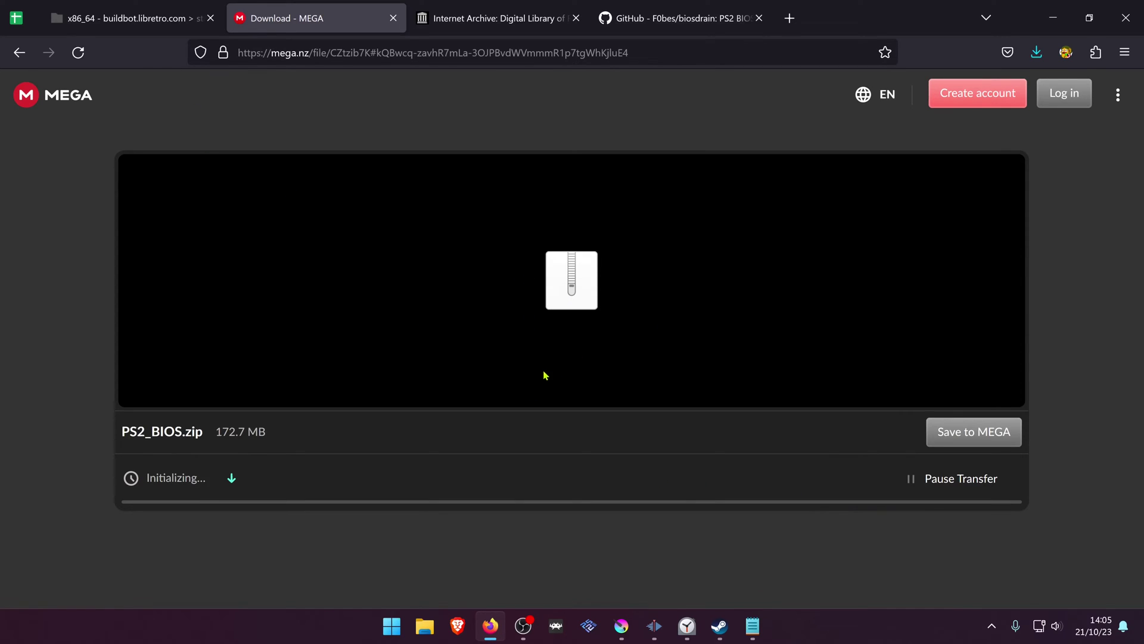
left_click(501, 19)
scroll(384, 331, "down", 2)
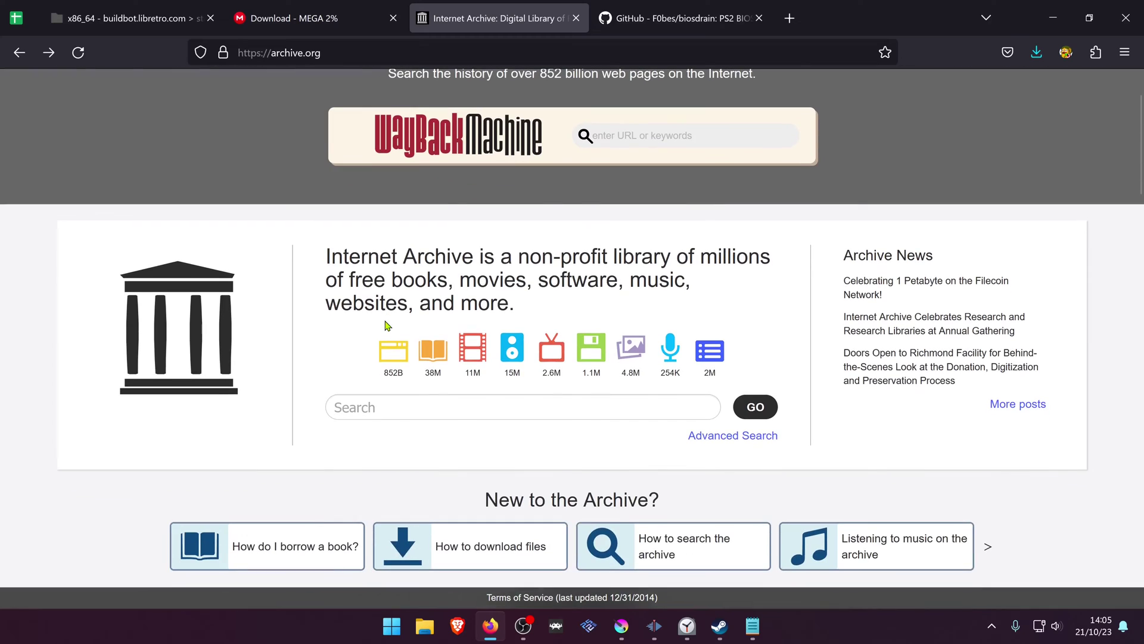
Search the Internet Archive for 'ps2 bios'
left_click(379, 404)
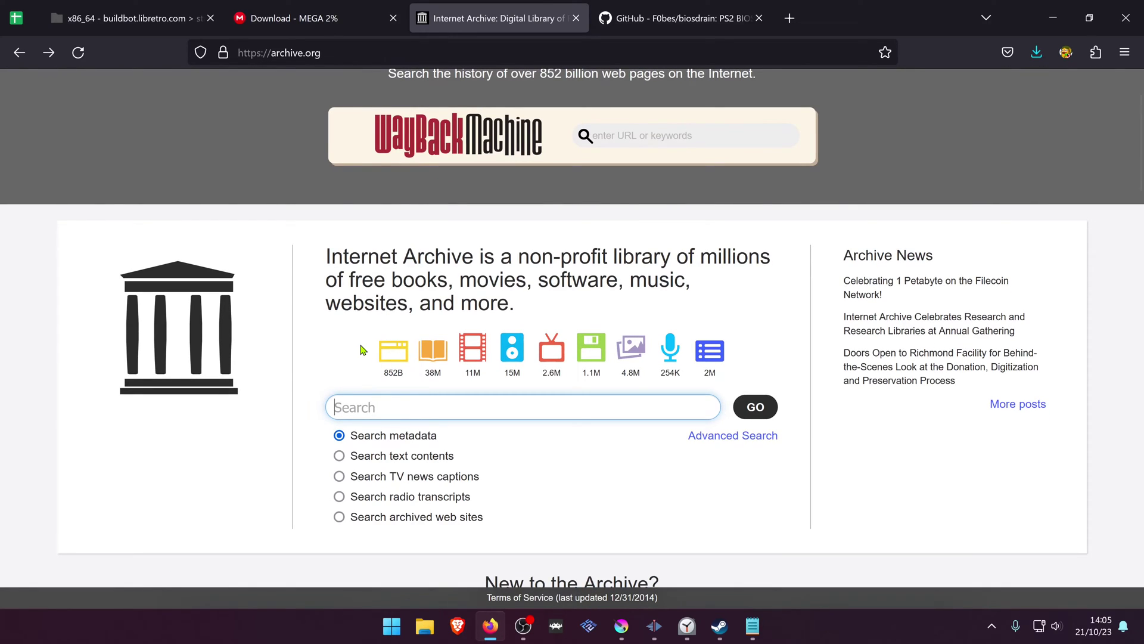
type("ps2 bios")
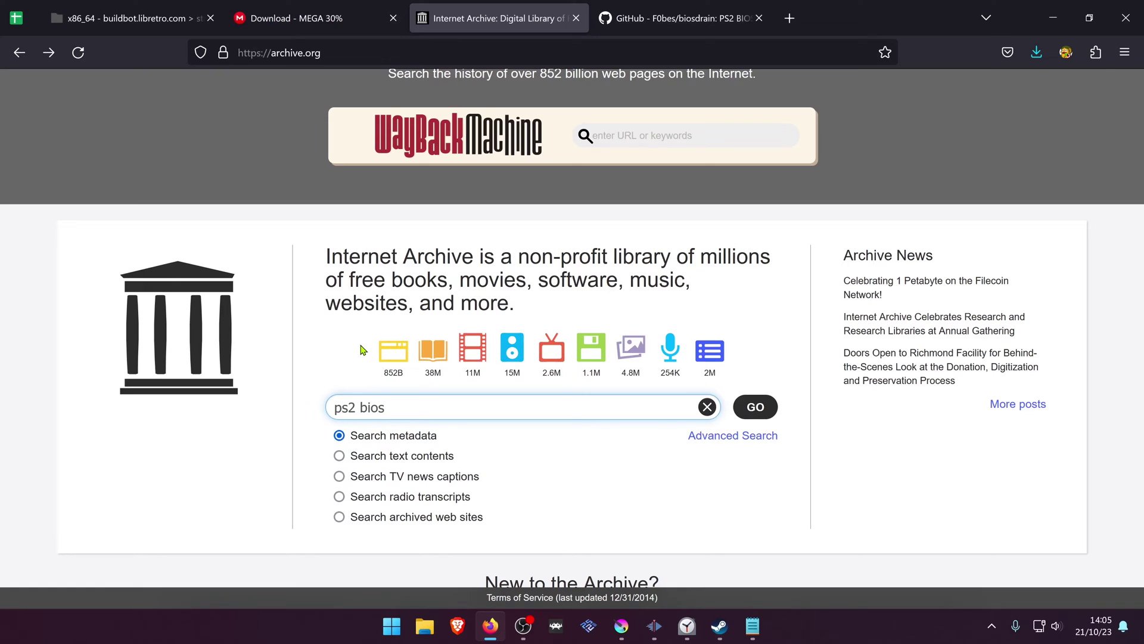
key("Return")
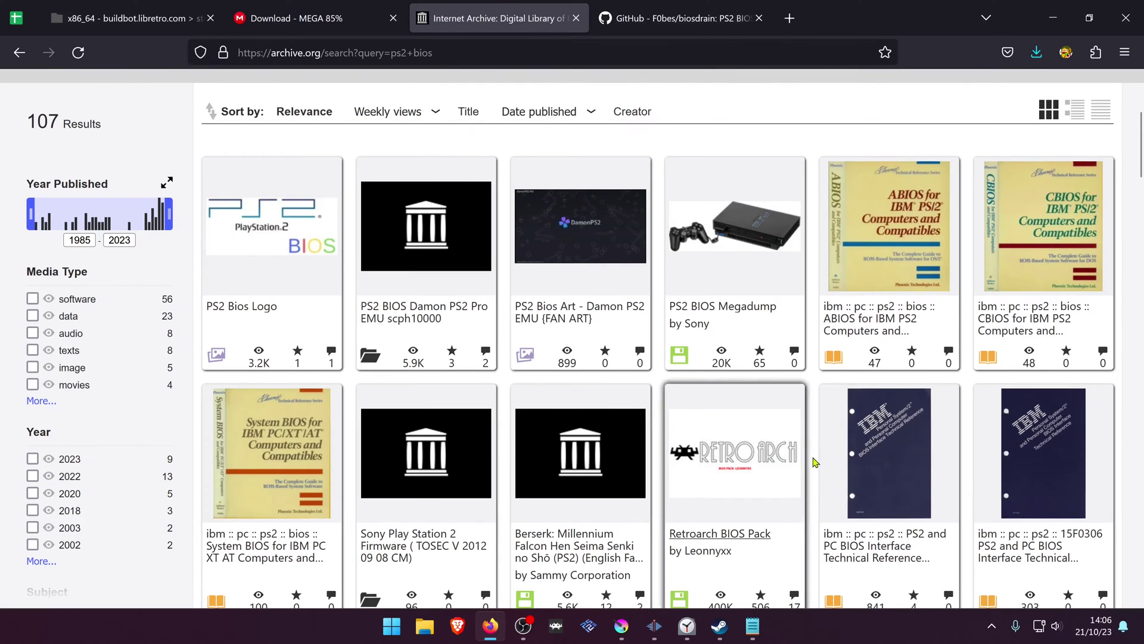
scroll(581, 334, "down", 2)
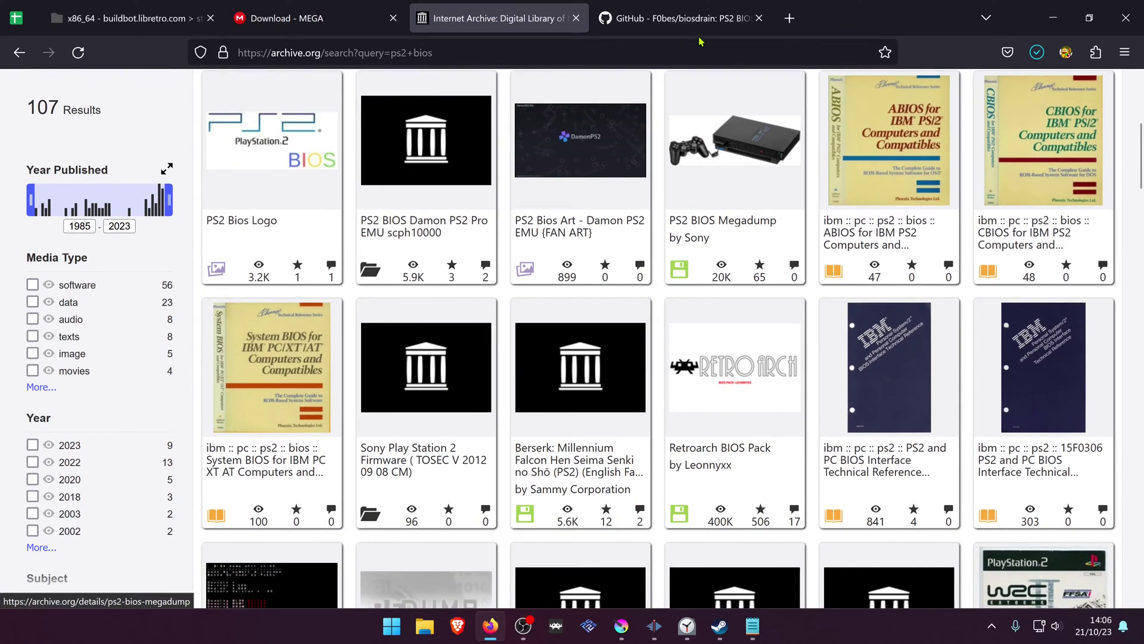
Read the biosdrain README on GitHub, then bring Steam's RetroArch library forward
left_click(699, 20)
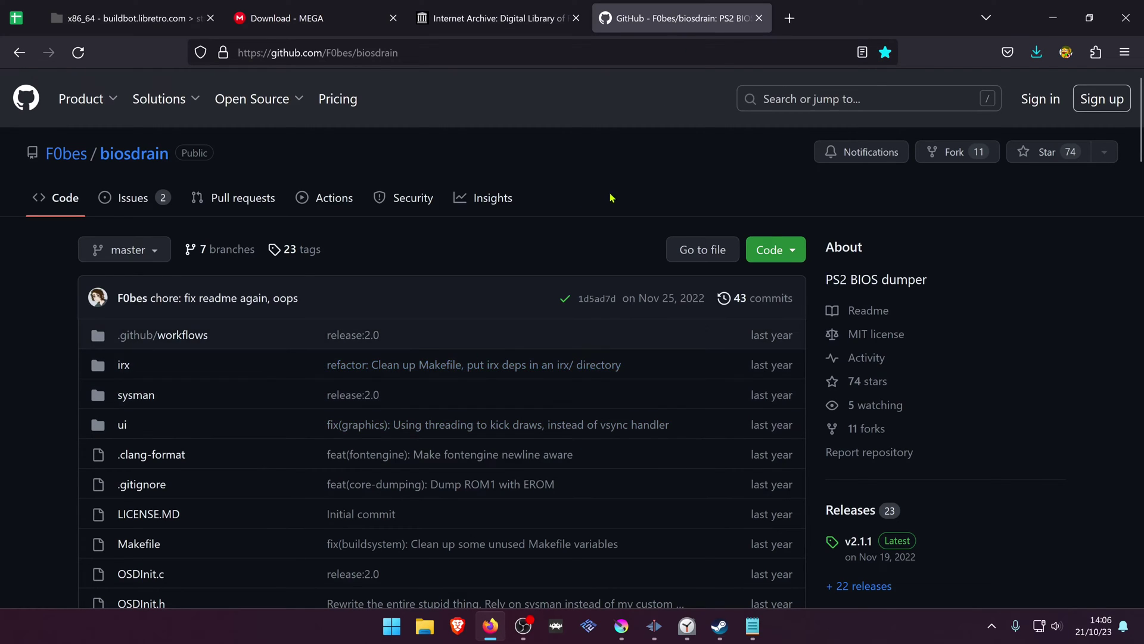
scroll(608, 251, "down", 3)
scroll(583, 258, "up", 3)
scroll(642, 343, "down", 10)
scroll(606, 365, "down", 4)
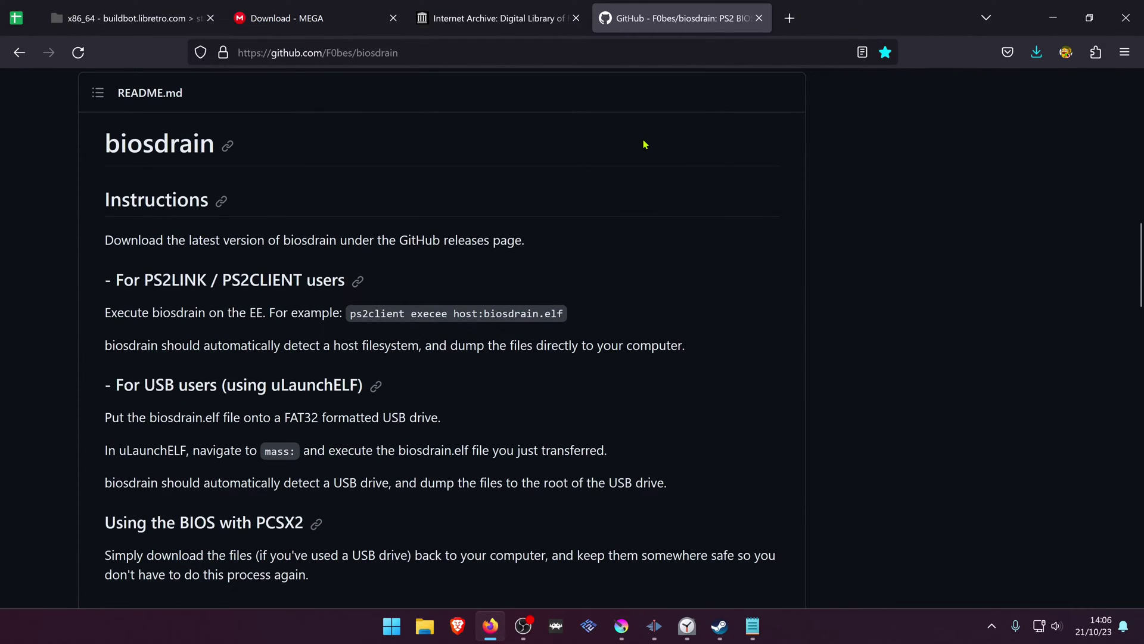
left_click(719, 626)
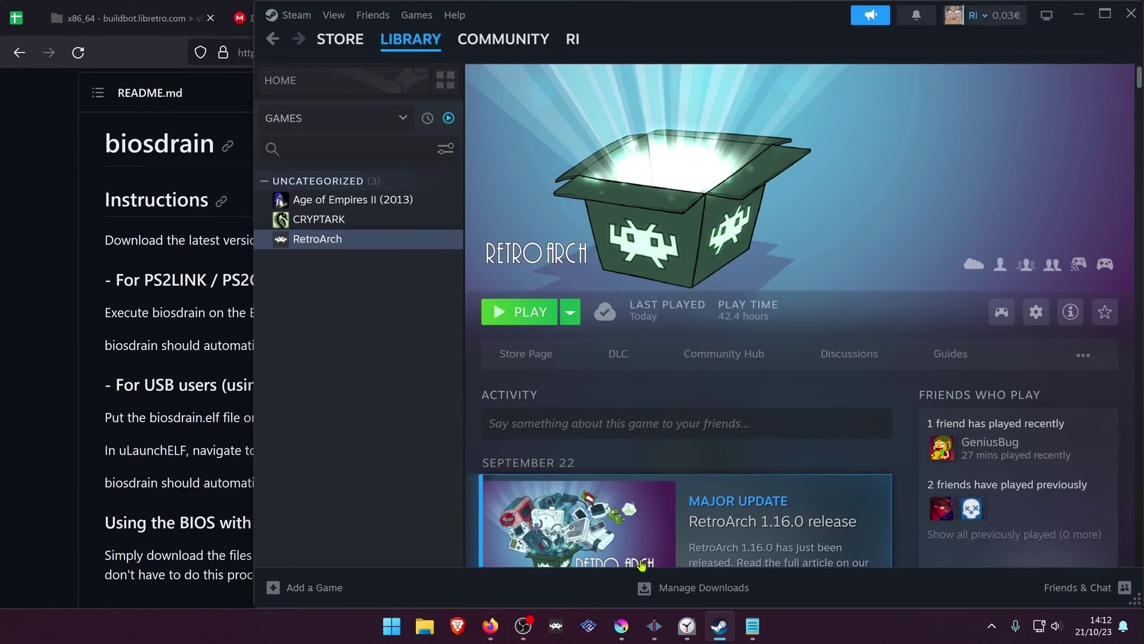
Open RetroArch's steamapps\common\RetroArch folder through Steam's Browse local files
right_click(381, 245)
mouse_move(438, 339)
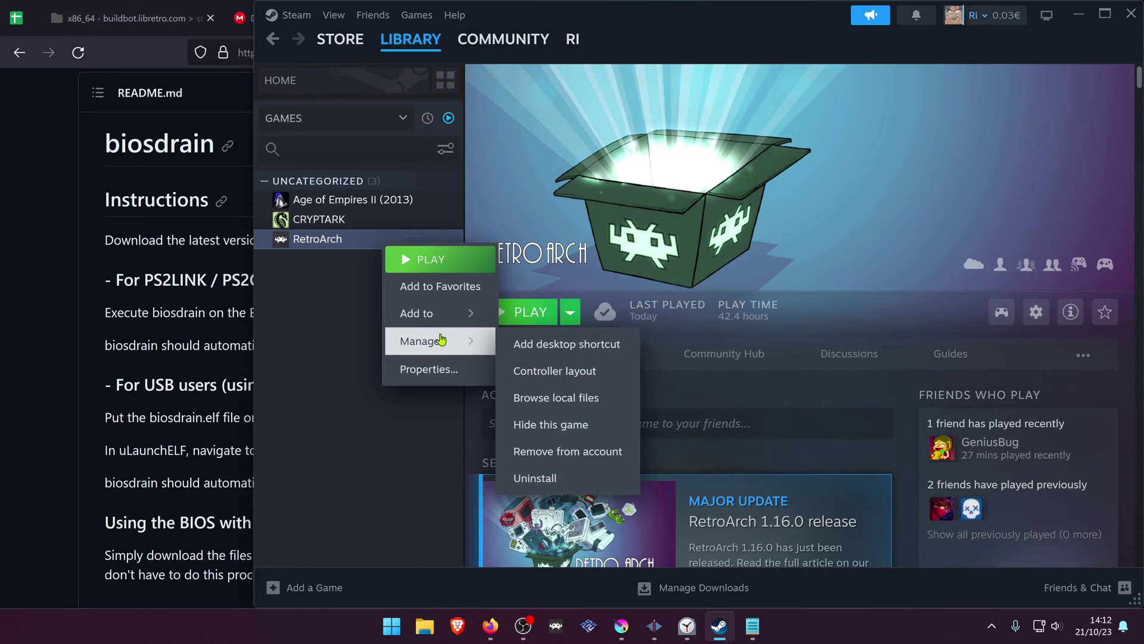
left_click(606, 407)
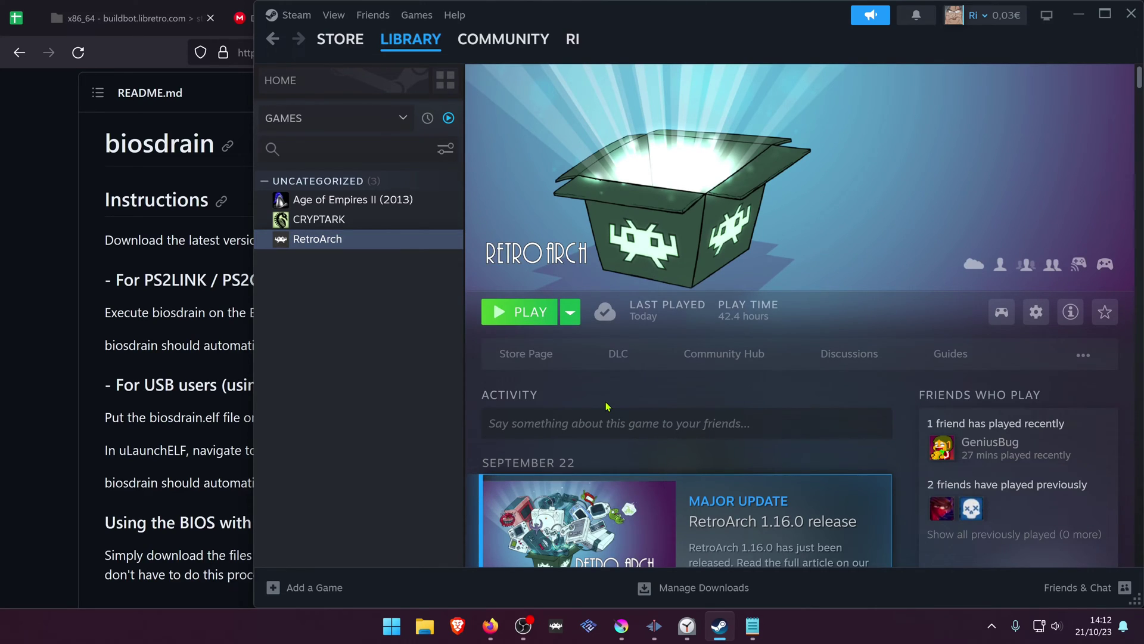
left_click(237, 54)
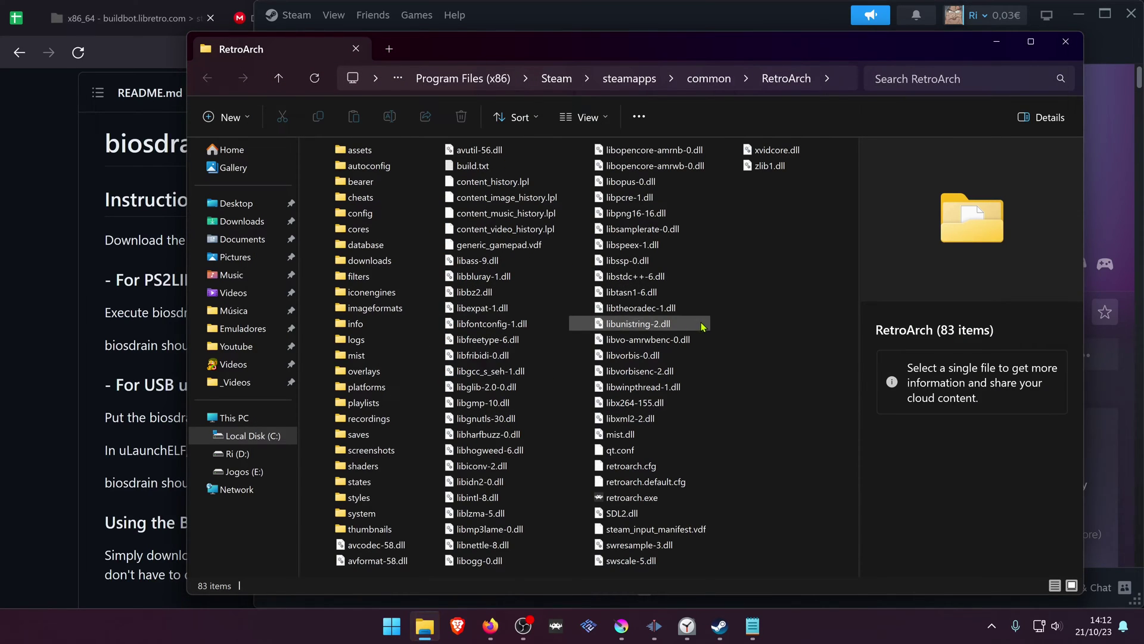
Minimize Steam and Firefox to reveal the downloaded archives on the desktop
left_click(1078, 13)
left_click(1078, 13)
left_click(1069, 25)
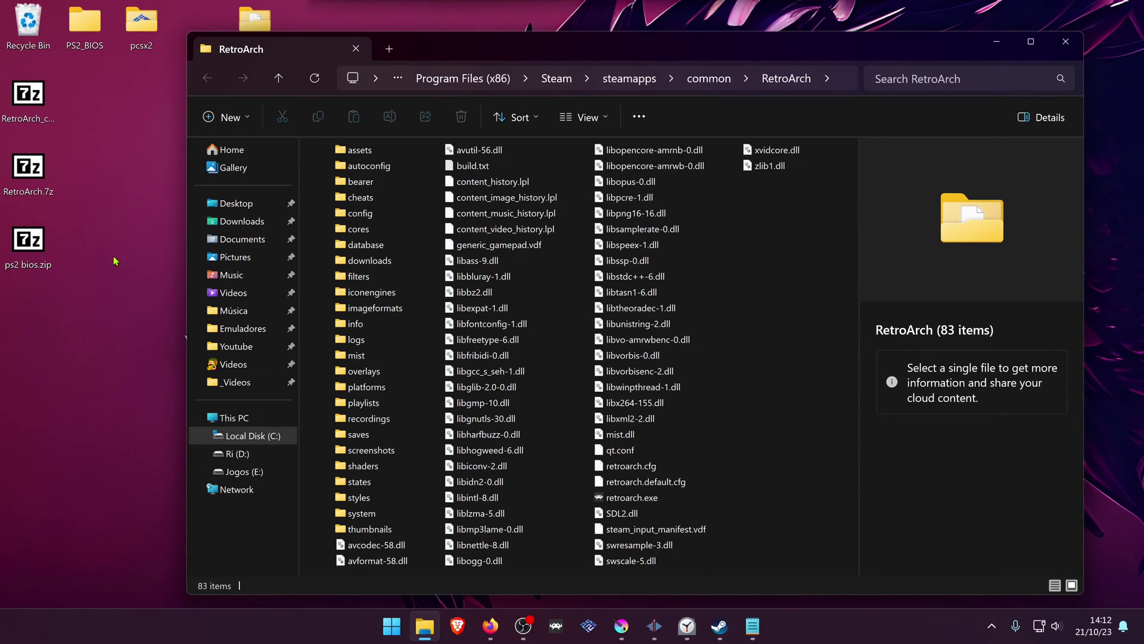
left_click(46, 124)
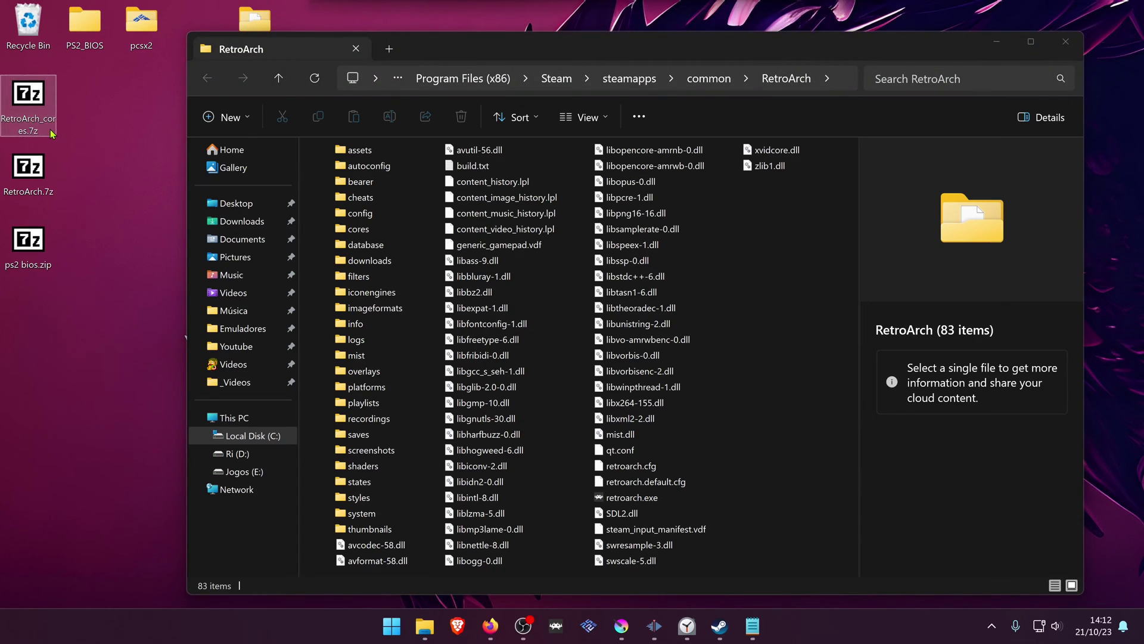
From RetroArch_cores.7z, copy RetroArch-Win64\cores\pcsx2_libretro.dll into RetroArch's cores folder
double_click(35, 100)
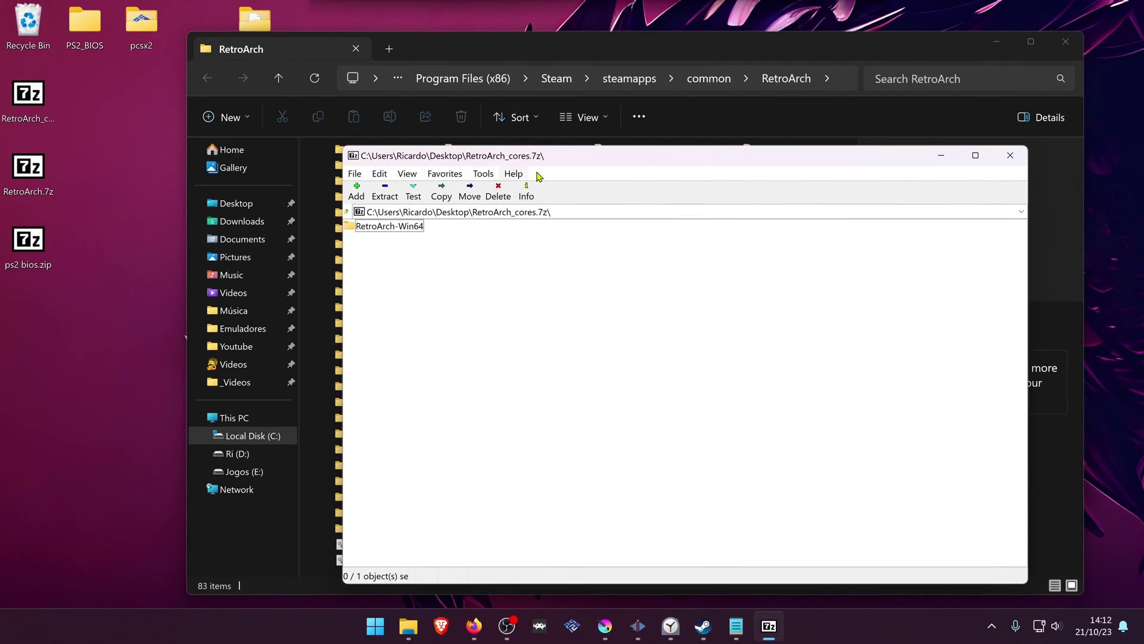
left_click_drag(624, 164, 788, 182)
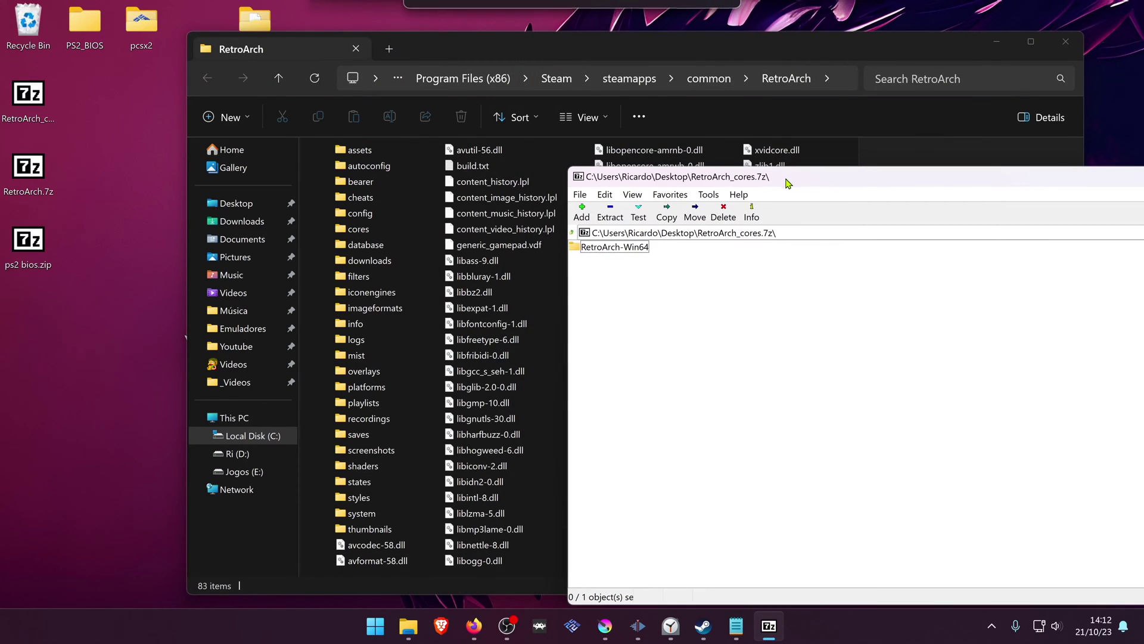
double_click(626, 247)
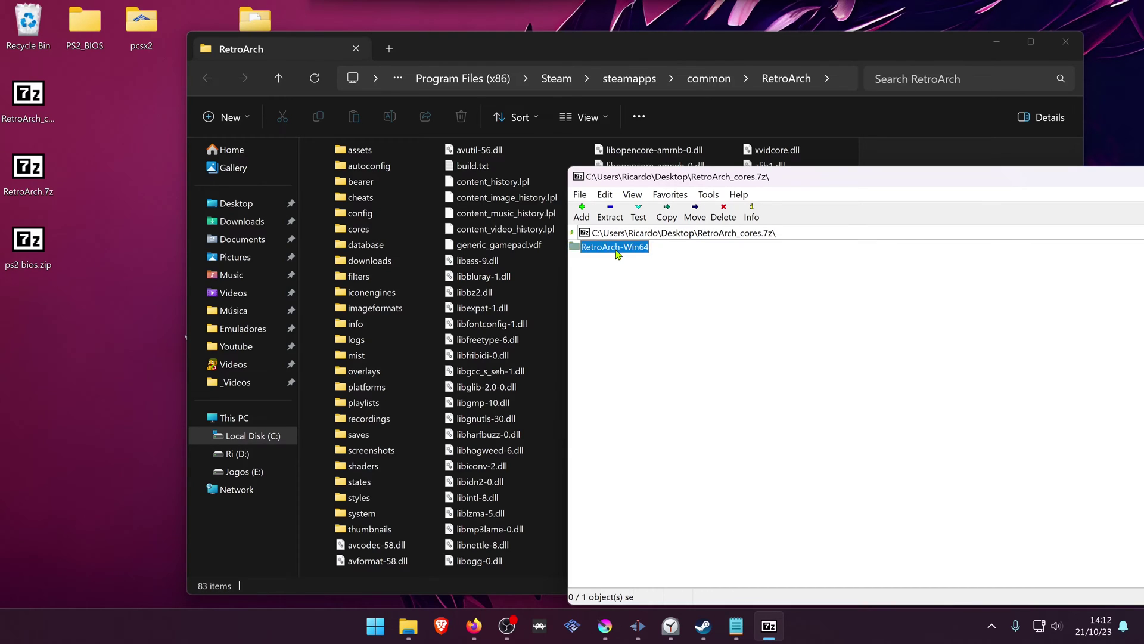
double_click(596, 247)
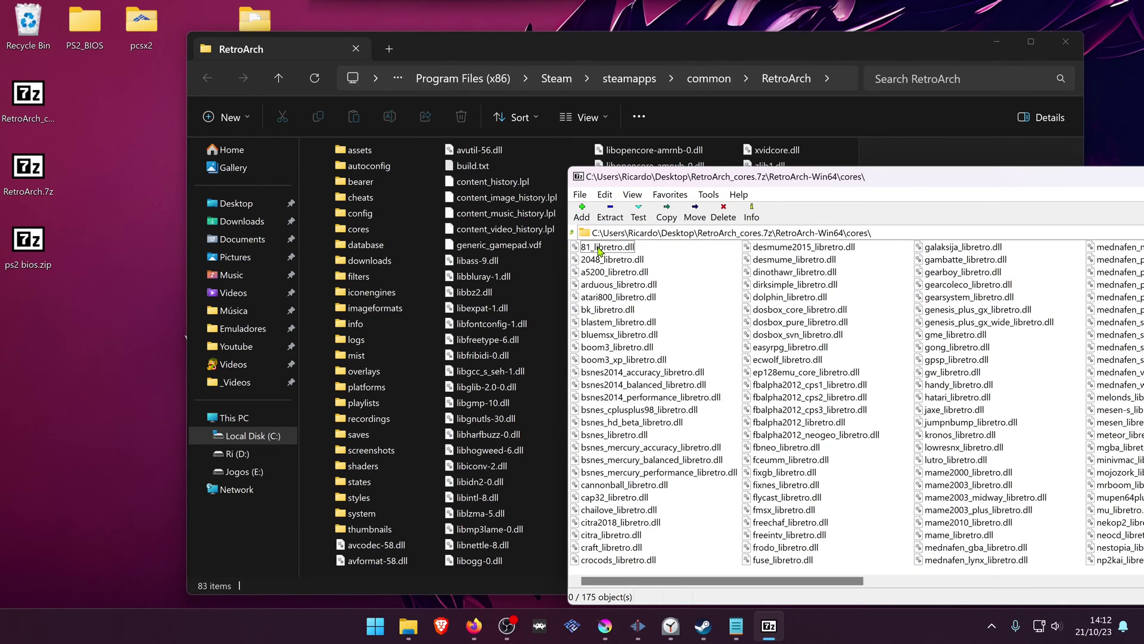
left_click(609, 312)
type("pcsx2")
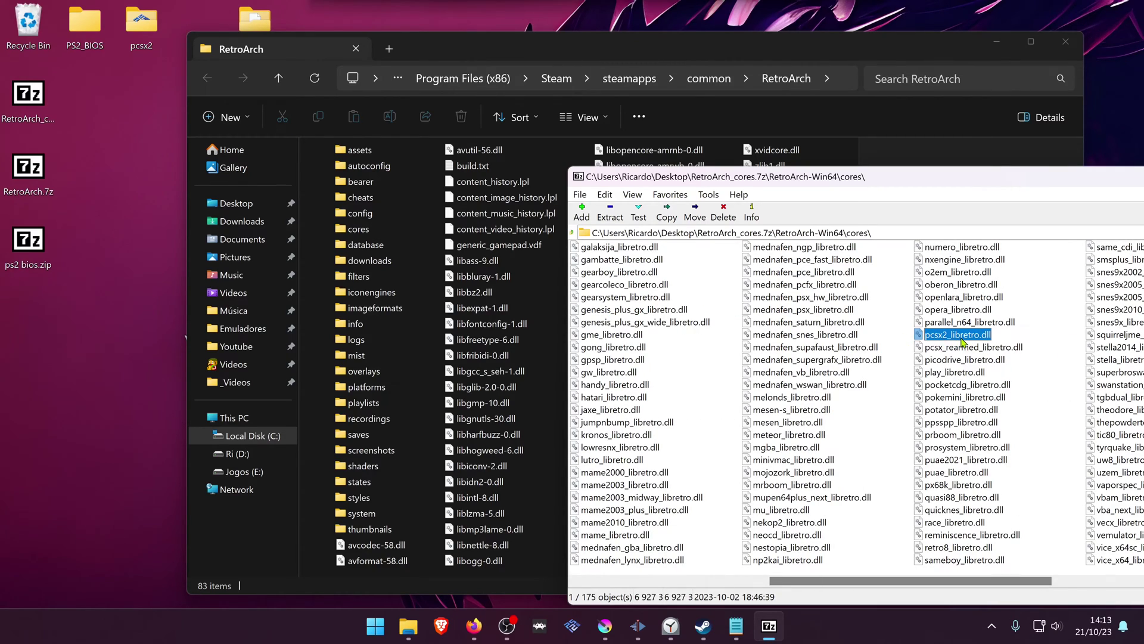
left_click_drag(971, 340, 359, 233)
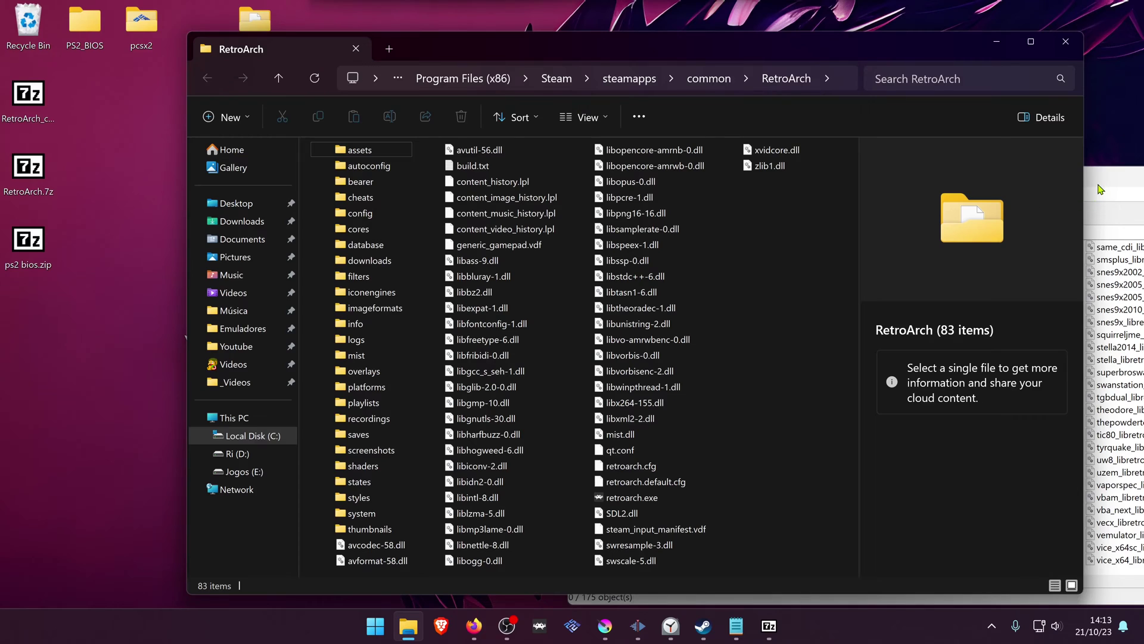
left_click(1101, 190)
Close the cores archive and copy pcsx2_libretro.info from RetroArch.7z's RetroArch-Win64\info into RetroArch's info folder
left_click_drag(1014, 168, 686, 168)
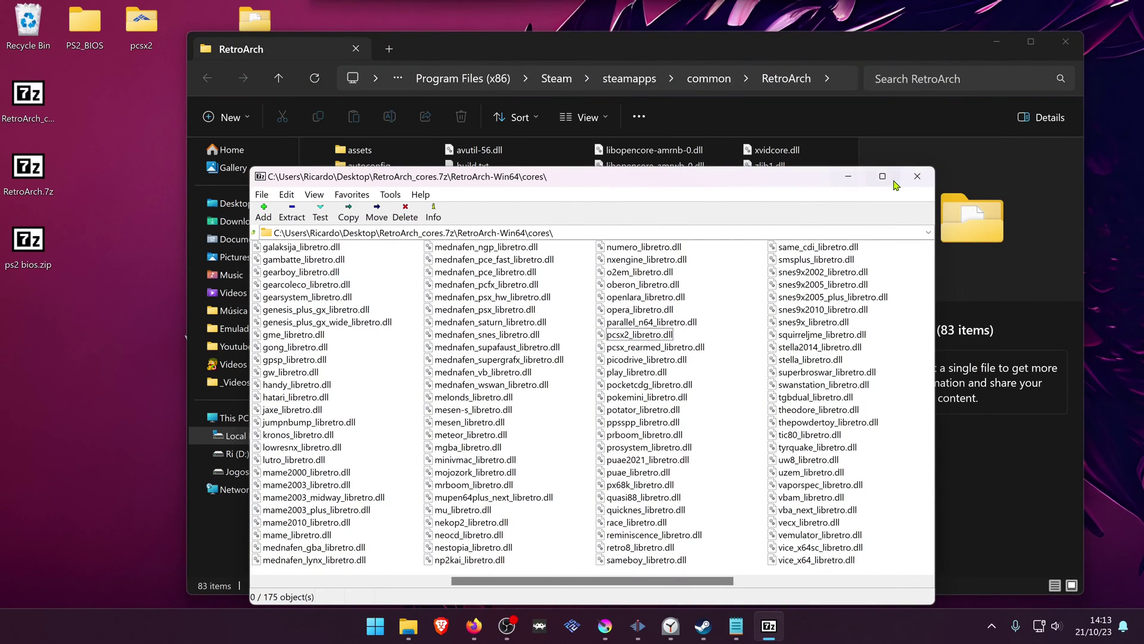
left_click(929, 173)
double_click(28, 170)
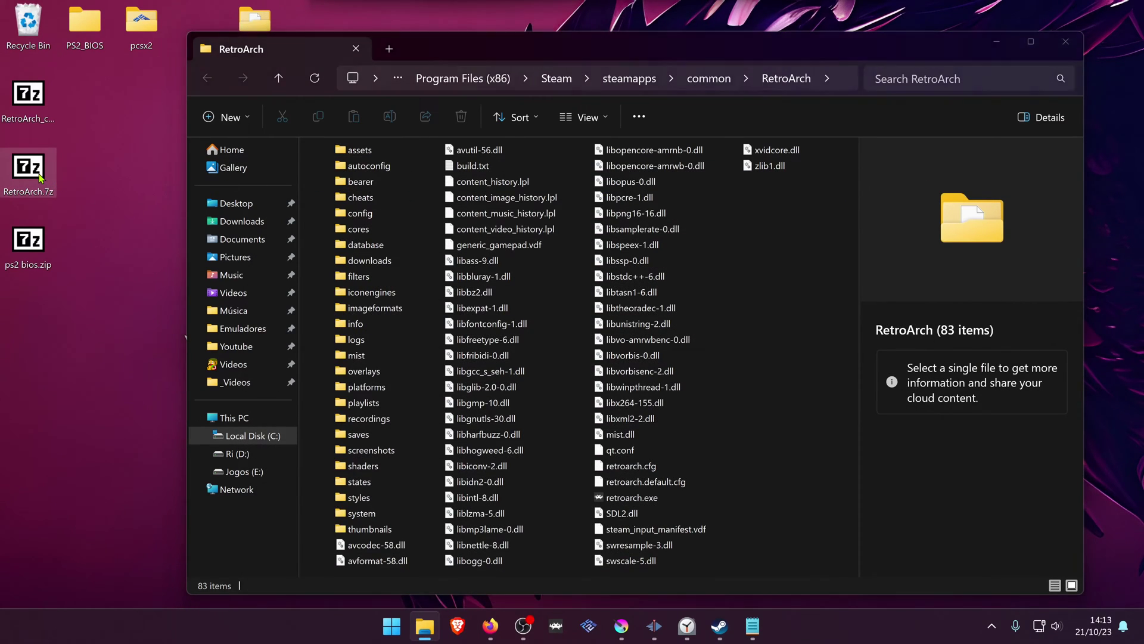
left_click_drag(537, 177, 886, 197)
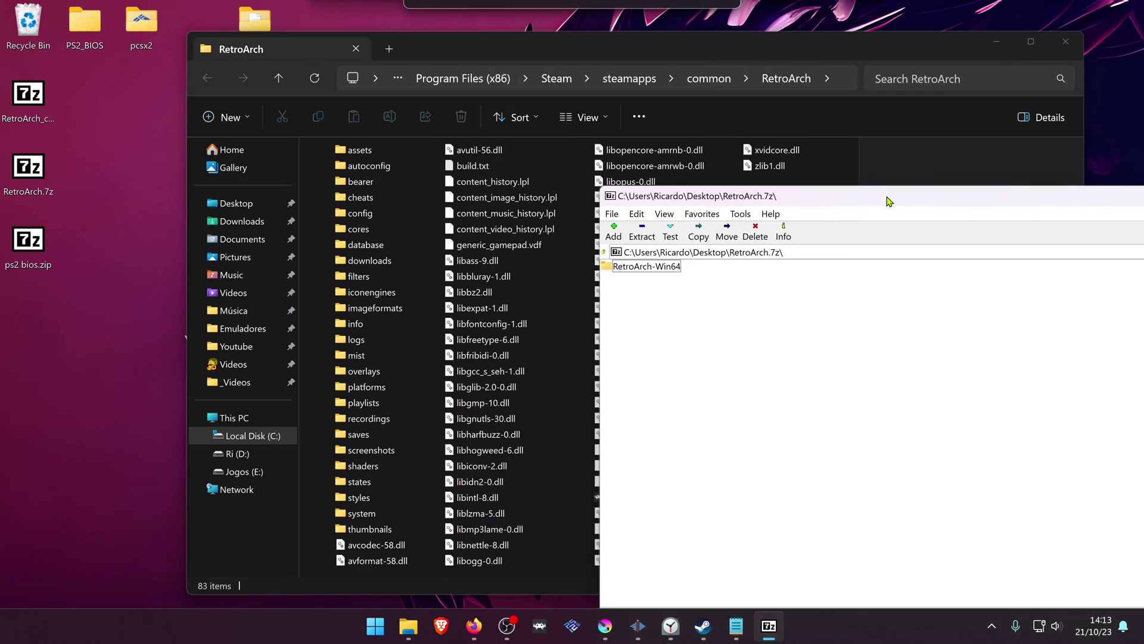
double_click(645, 267)
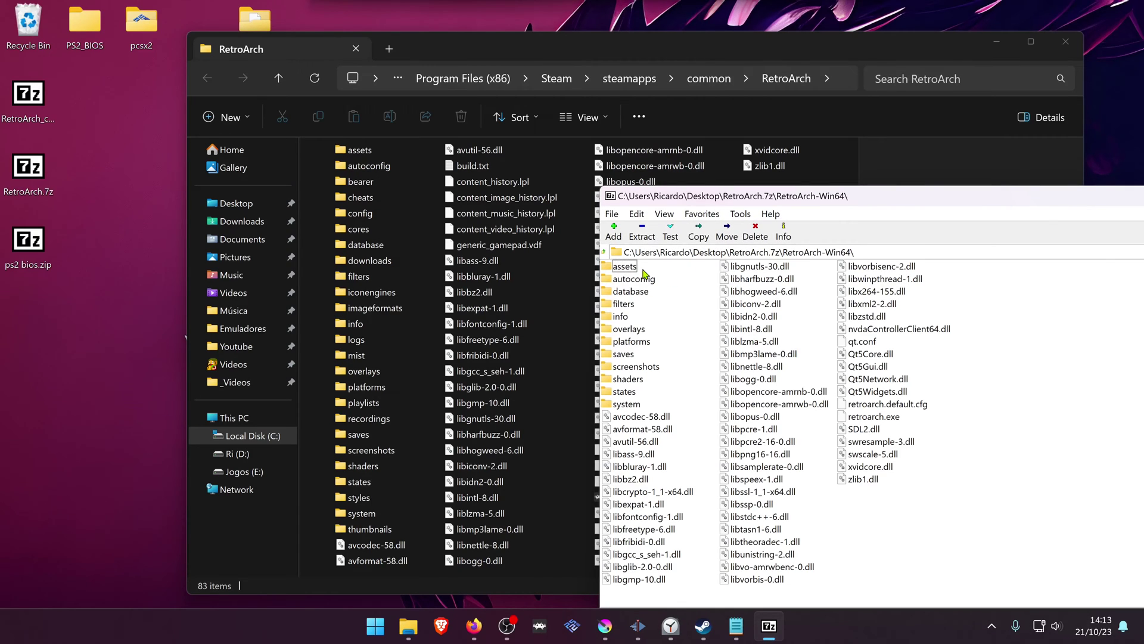
double_click(621, 316)
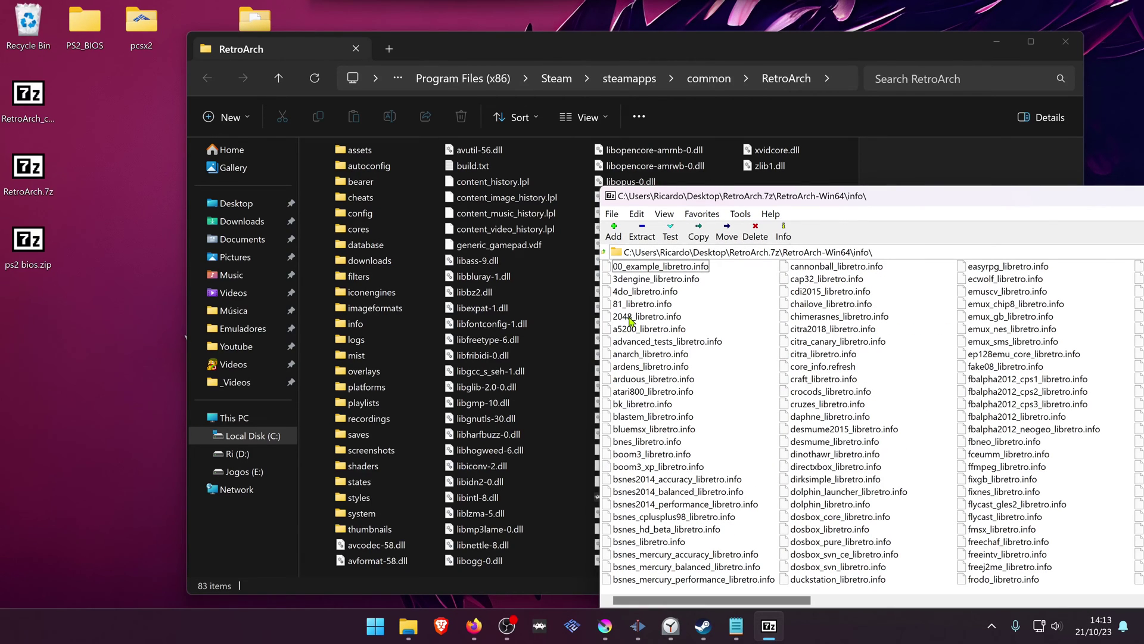
left_click(630, 321)
type("pc")
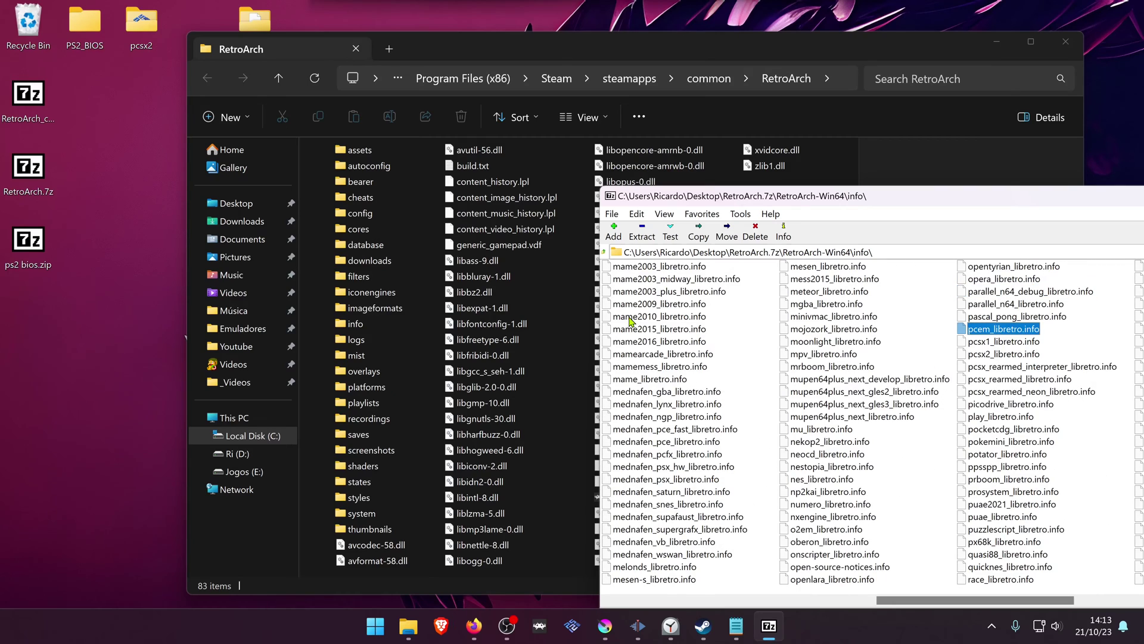
left_click(992, 358)
left_click_drag(987, 356, 361, 329)
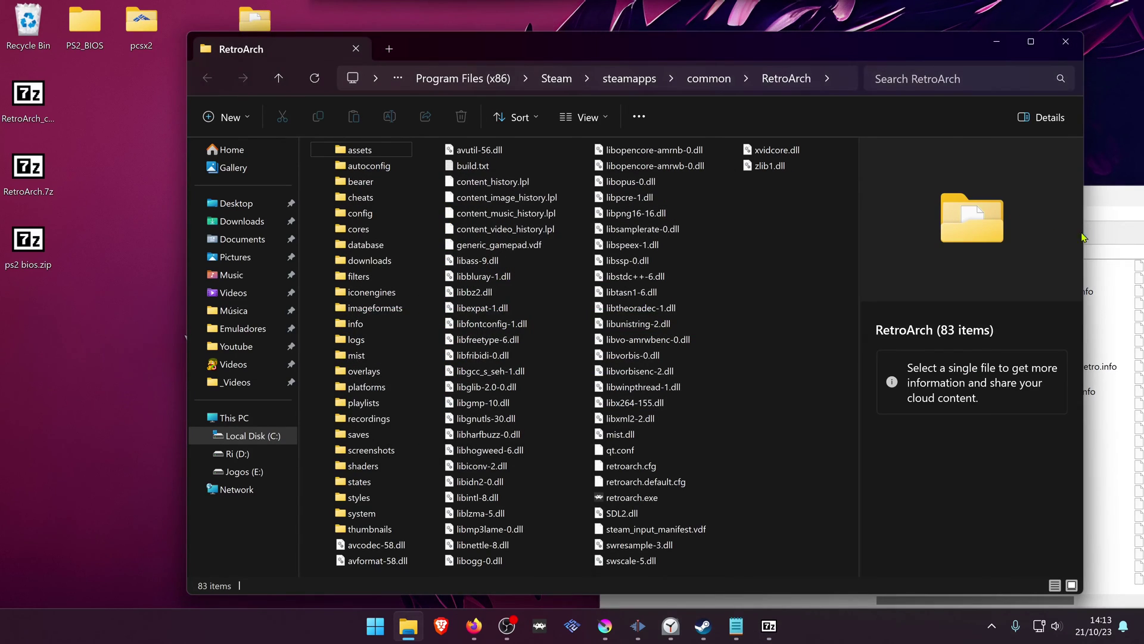
left_click(1102, 221)
Close RetroArch.7z and confirm the core and info files landed in cores and info
left_click_drag(1097, 197, 950, 185)
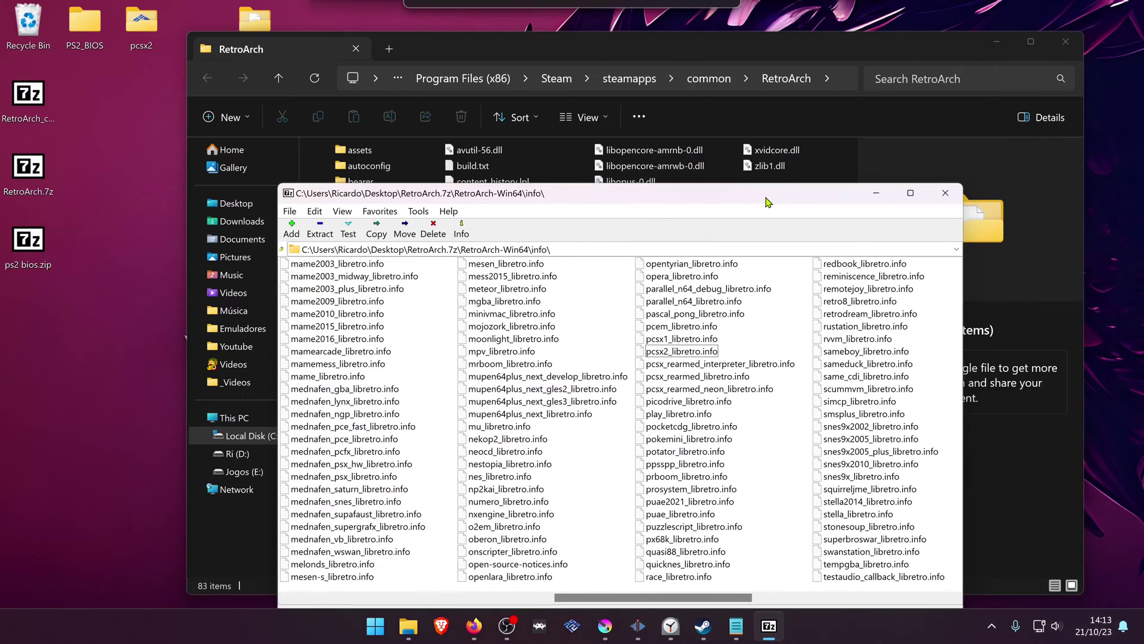
left_click(950, 185)
double_click(360, 229)
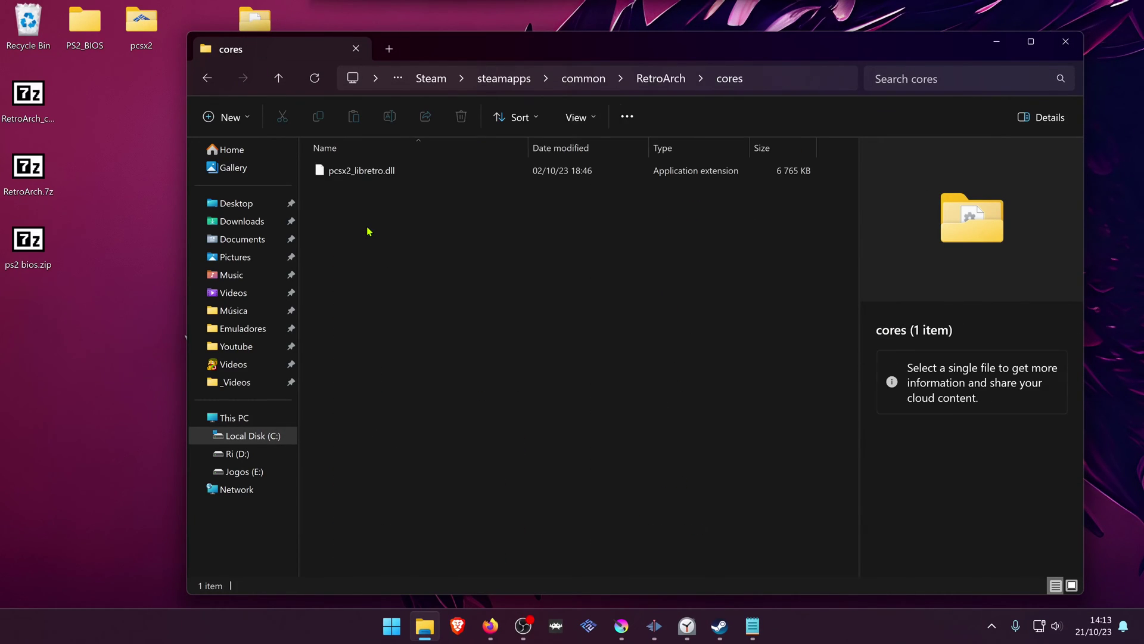
key("alt+Left")
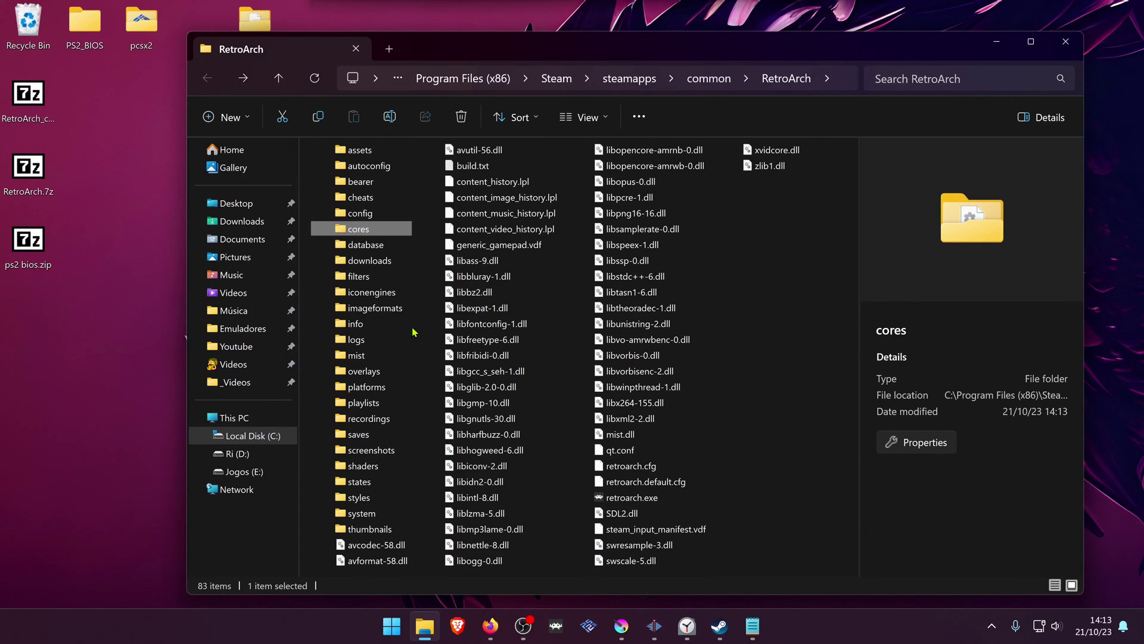
double_click(366, 330)
key("alt+Left")
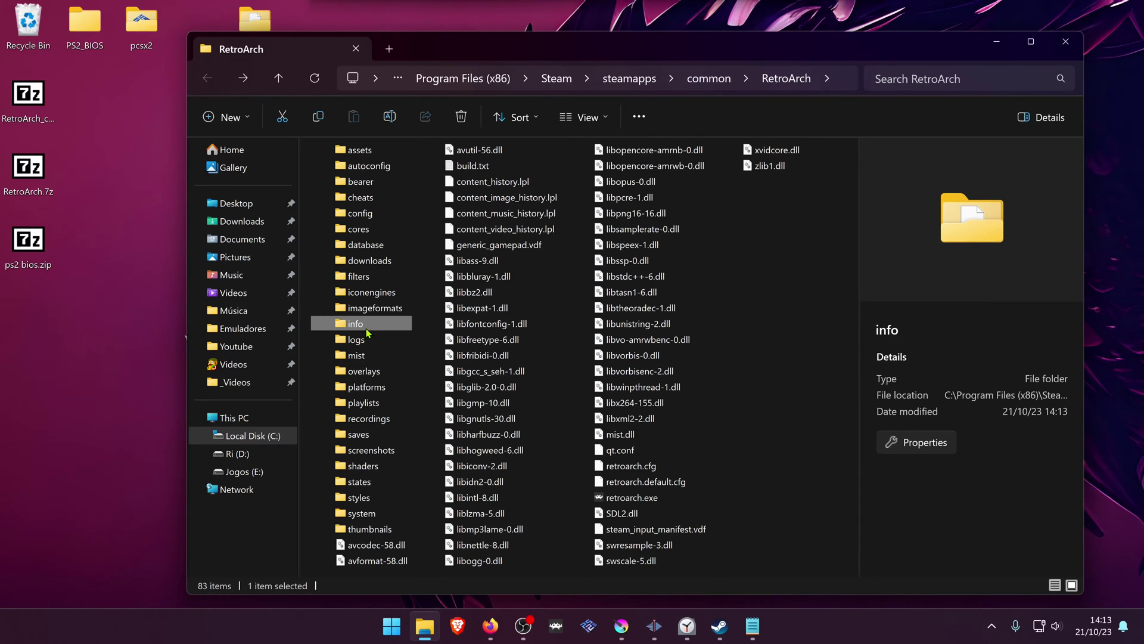
Create a pcsx2 folder inside RetroArch's system folder and open it
double_click(368, 514)
right_click(379, 351)
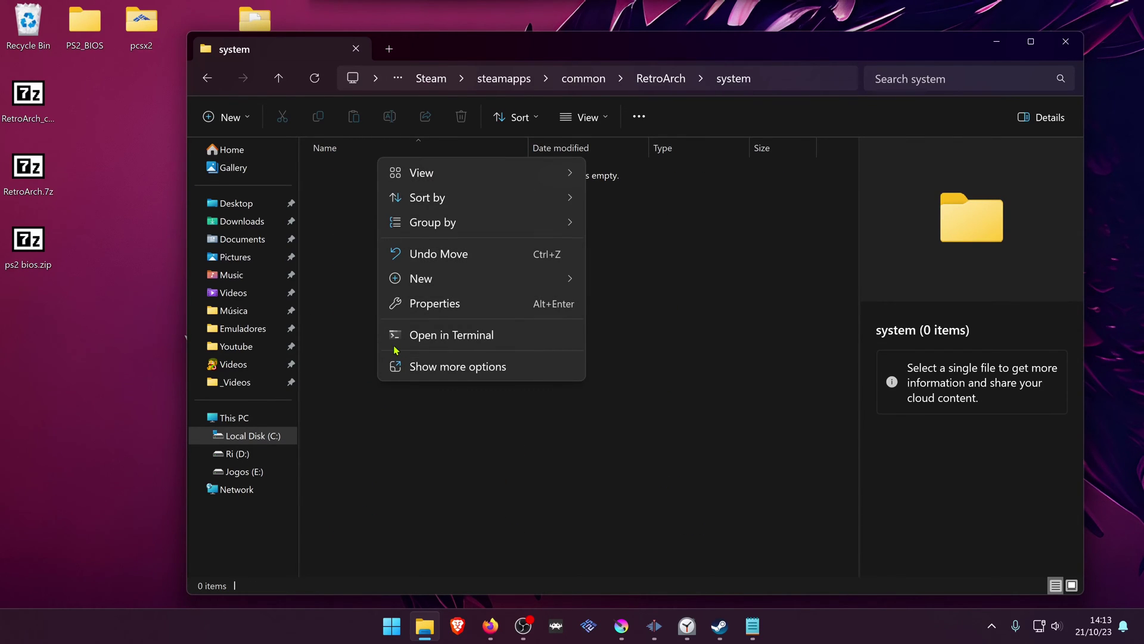
mouse_move(470, 280)
left_click(651, 281)
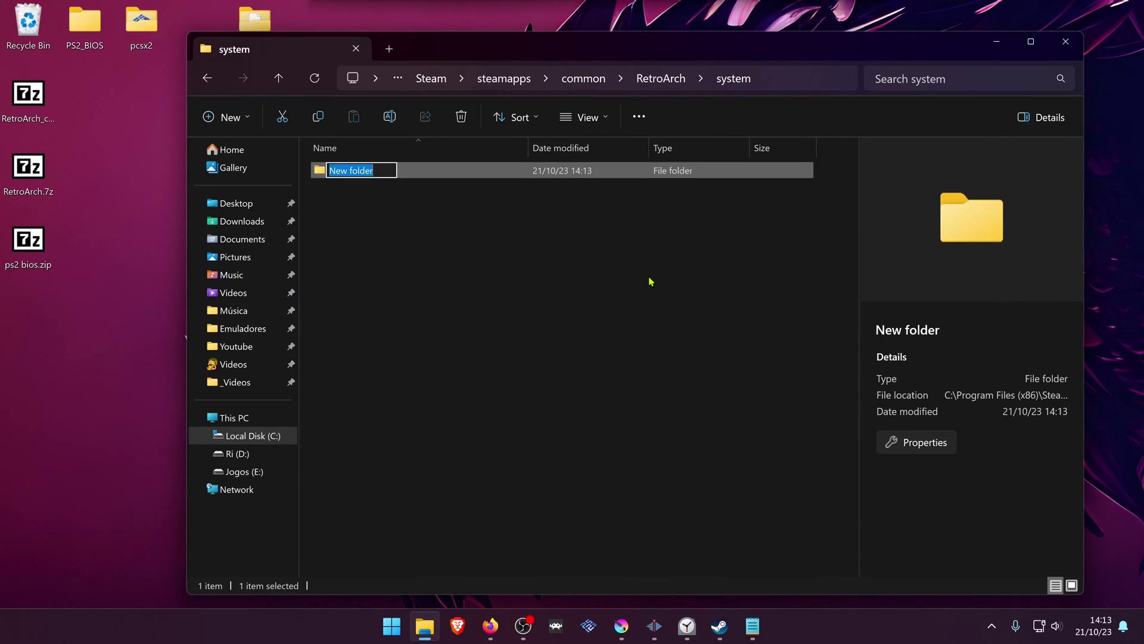
type("pcsx2")
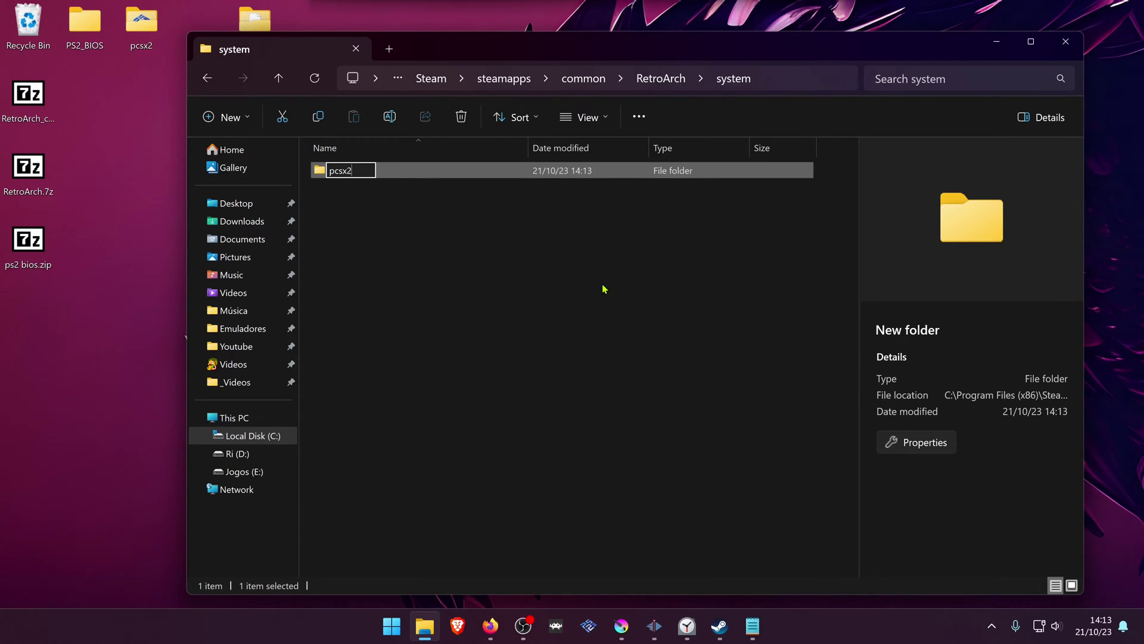
key("Return")
double_click(360, 175)
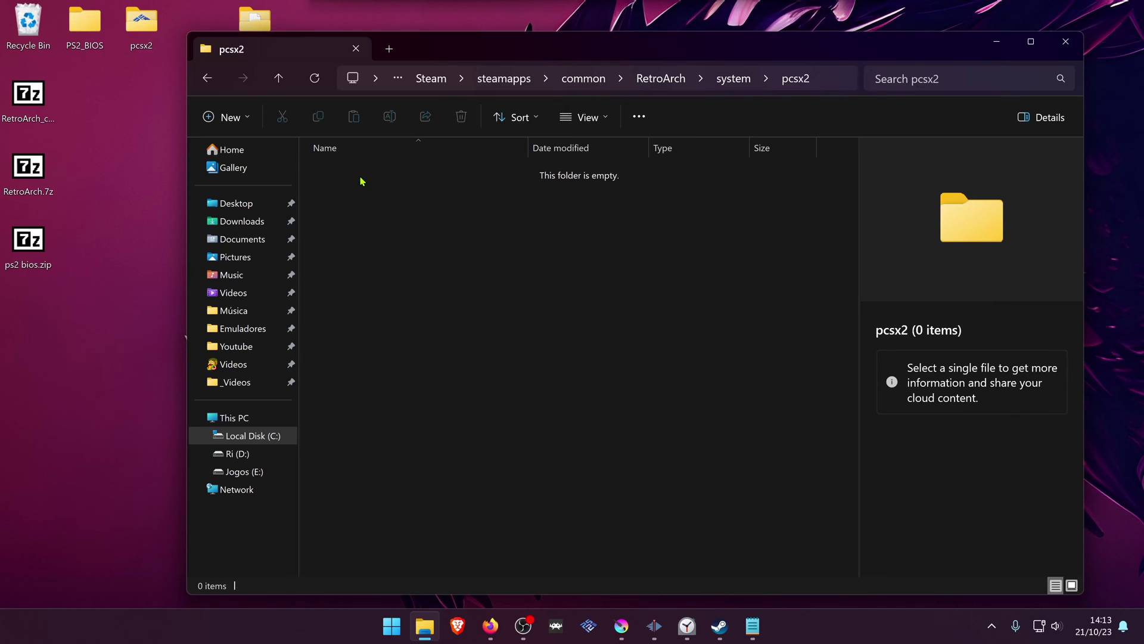
Create an empty bios folder inside pcsx2 and open it
right_click(411, 338)
mouse_move(506, 265)
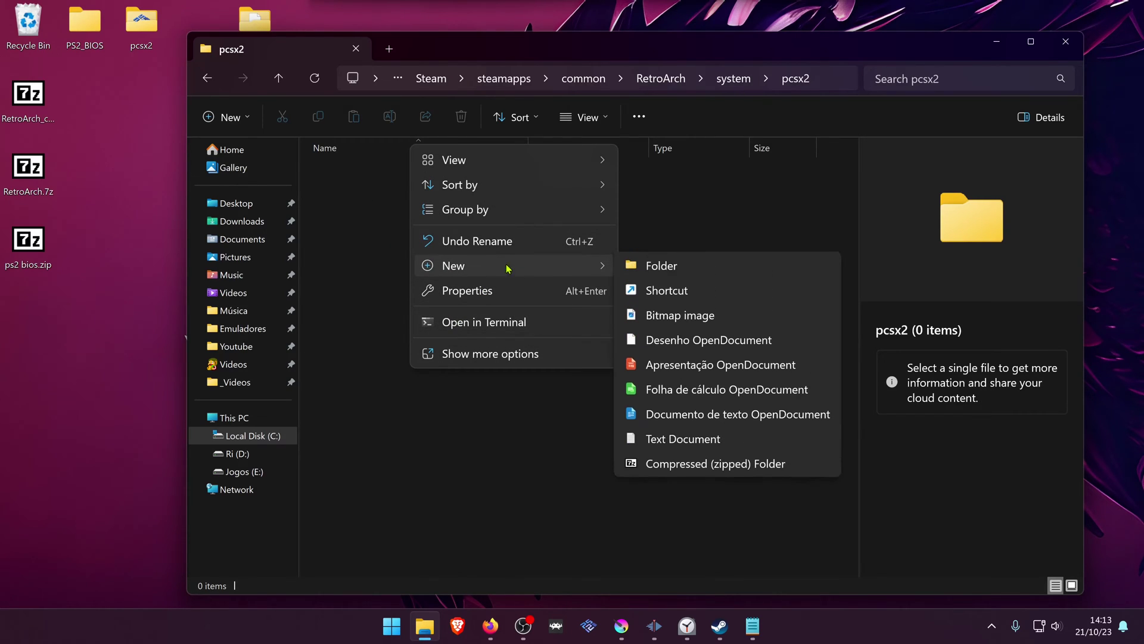
left_click(658, 274)
type("bios")
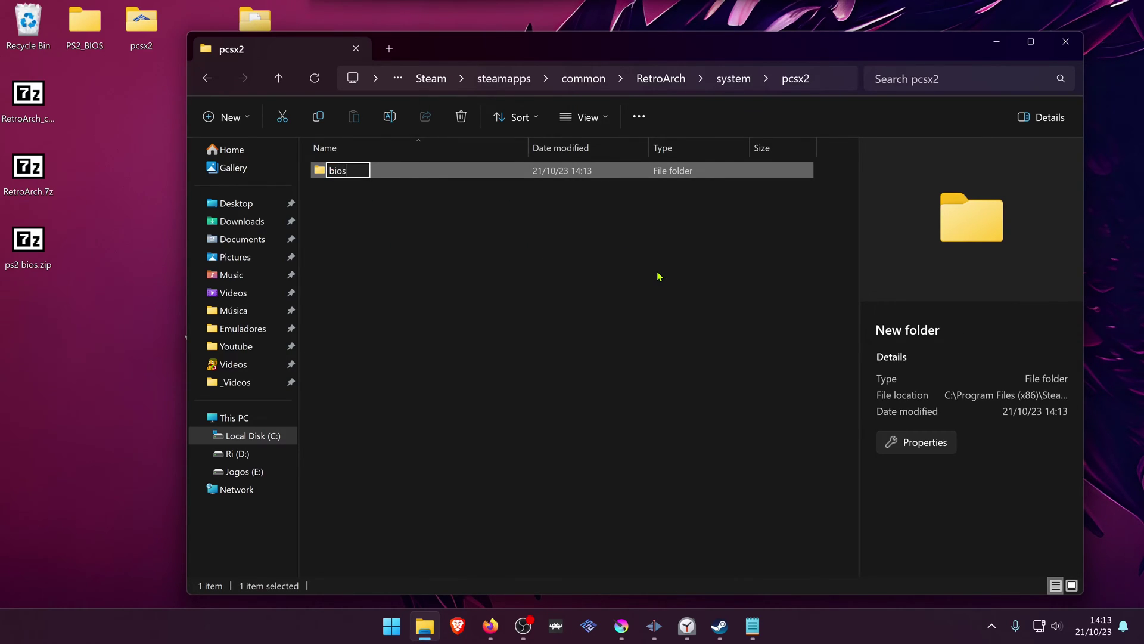
left_click(658, 277)
double_click(377, 174)
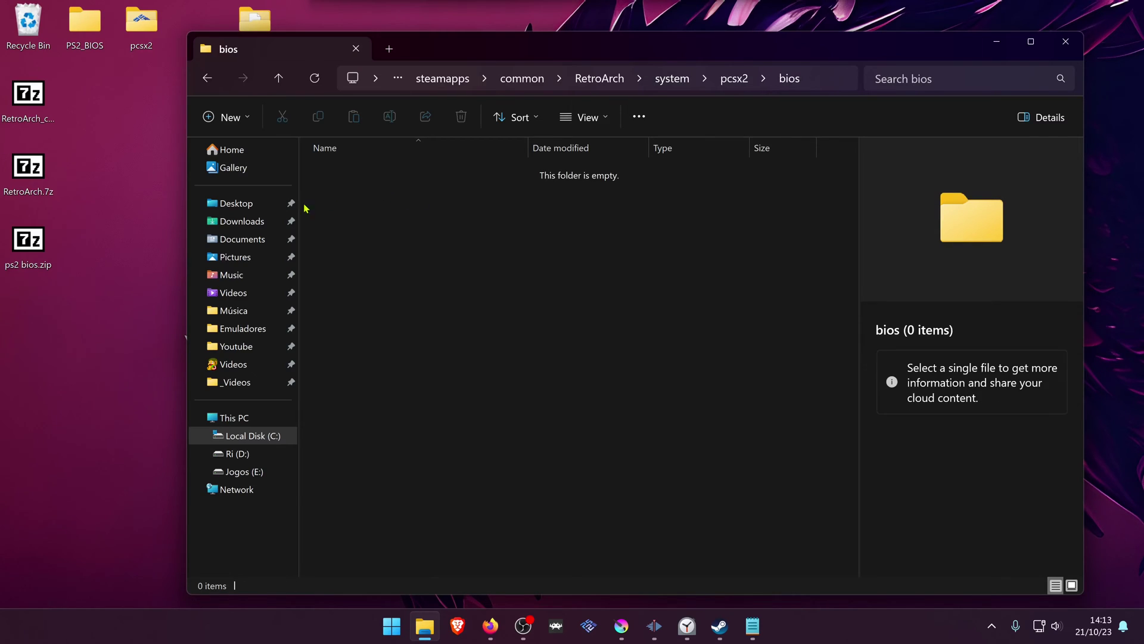
double_click(26, 249)
Drag all six SCPH-90004_BIOS_VX_PAL_230 files from ps2 bios.zip into system\pcsx2\bios
left_click_drag(443, 199, 697, 175)
left_click_drag(639, 370, 621, 248)
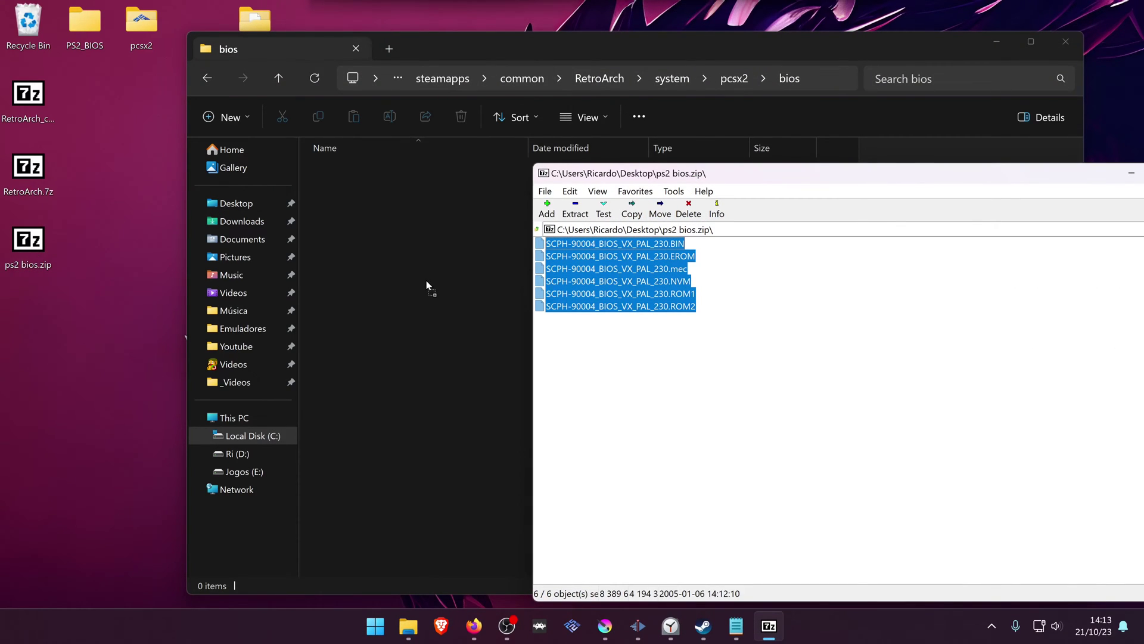
left_click_drag(427, 286, 427, 285)
left_click(353, 342)
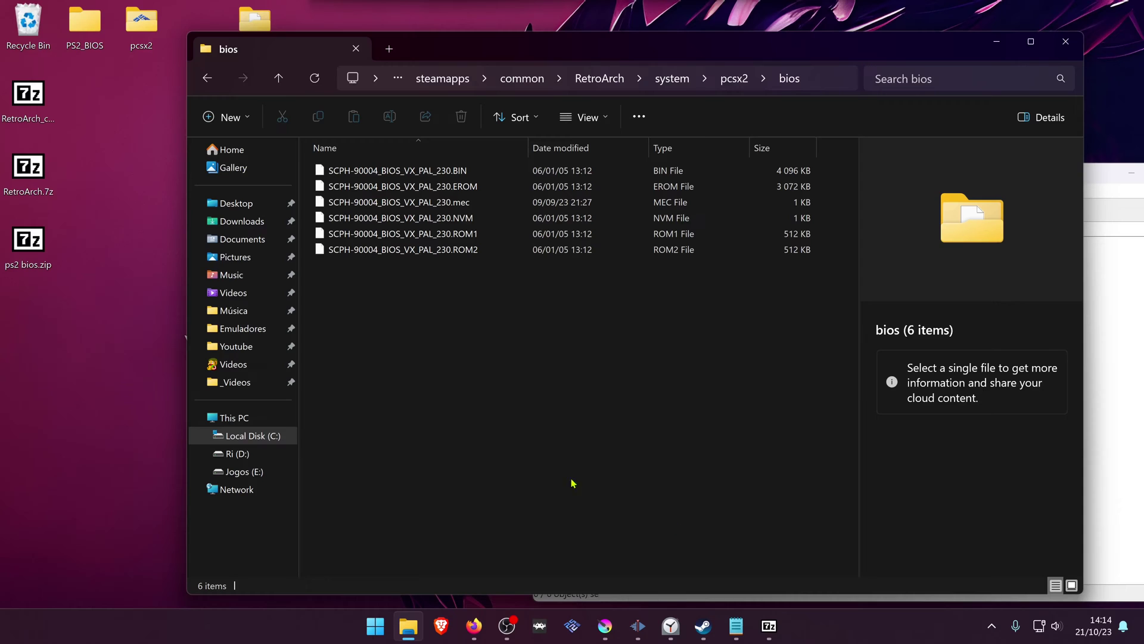
Bring up Steam's RetroArch library page and press PLAY
left_click(703, 626)
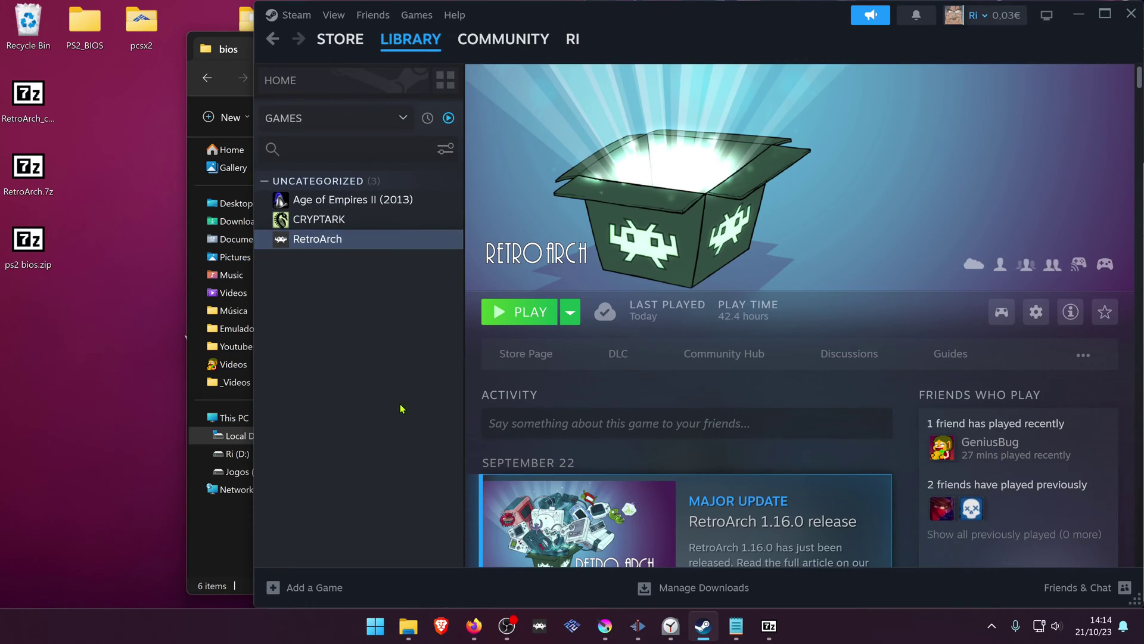
left_click(534, 313)
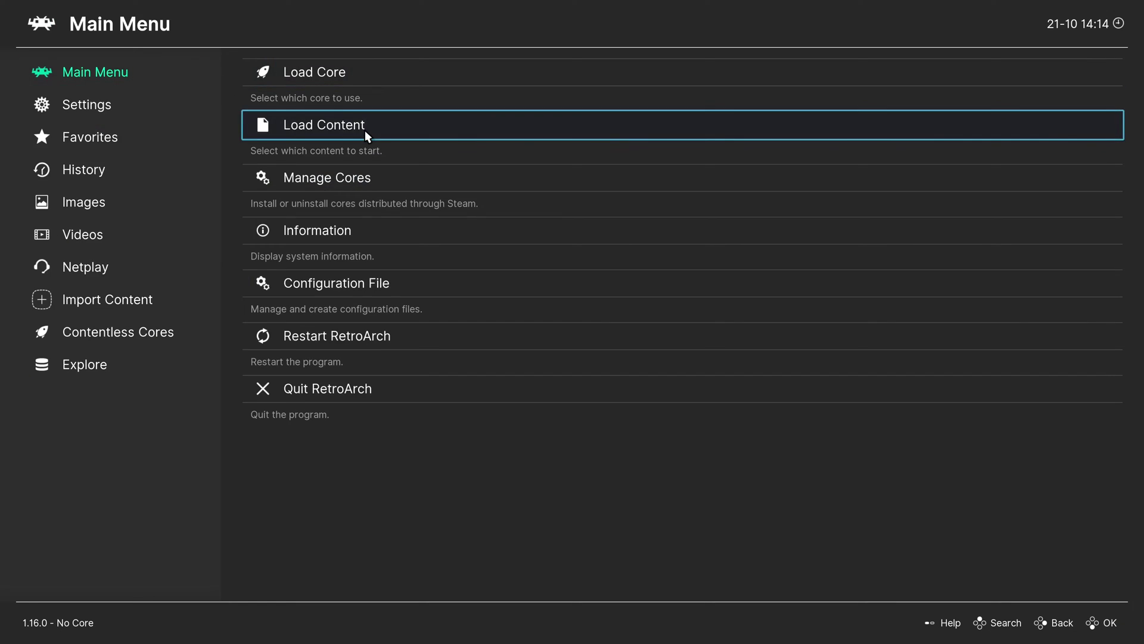
Load Content from E:\PS2 via Start Directory and launch the Saint Seiya game file
left_click(365, 130)
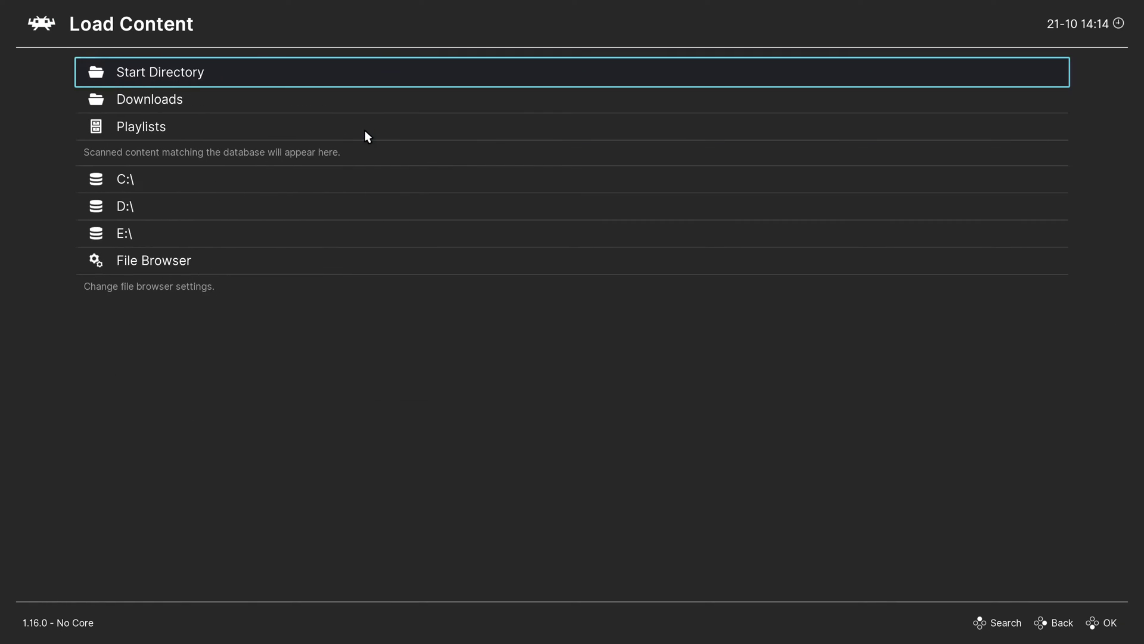
left_click(183, 75)
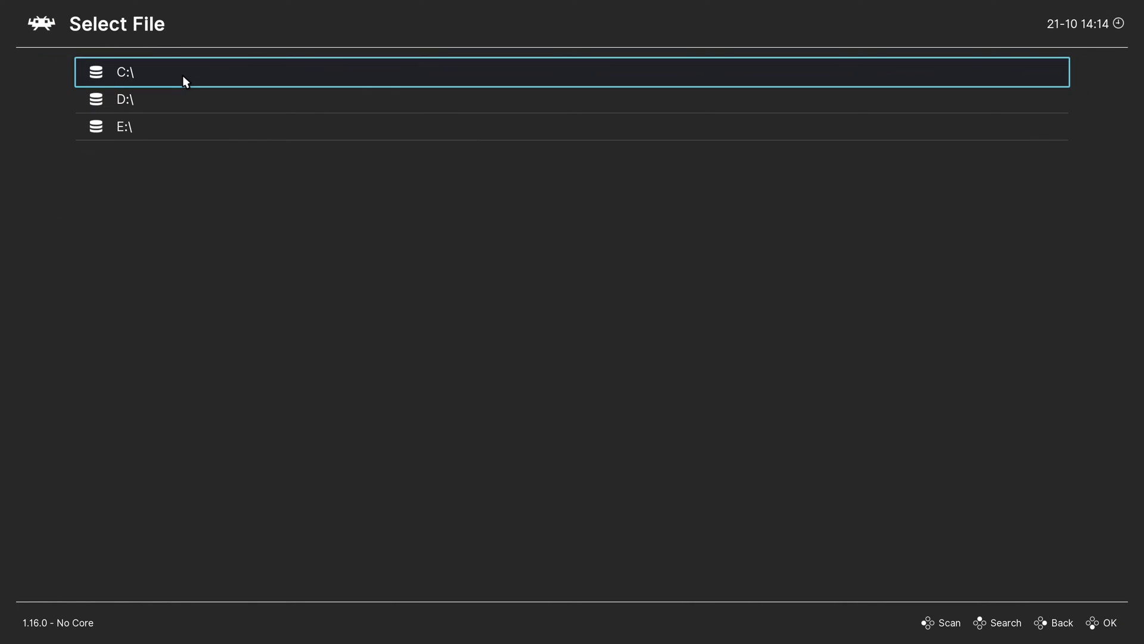
left_click(153, 119)
scroll(192, 449, "down", 4)
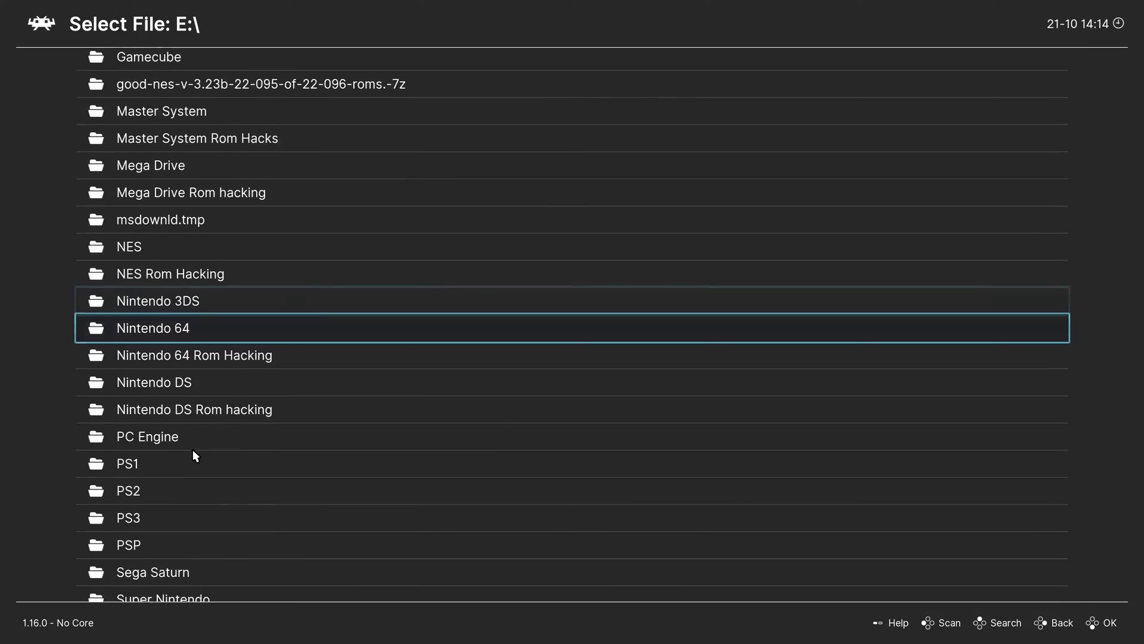
left_click(159, 493)
scroll(349, 474, "down", 15)
scroll(349, 474, "down", 8)
left_click(345, 439)
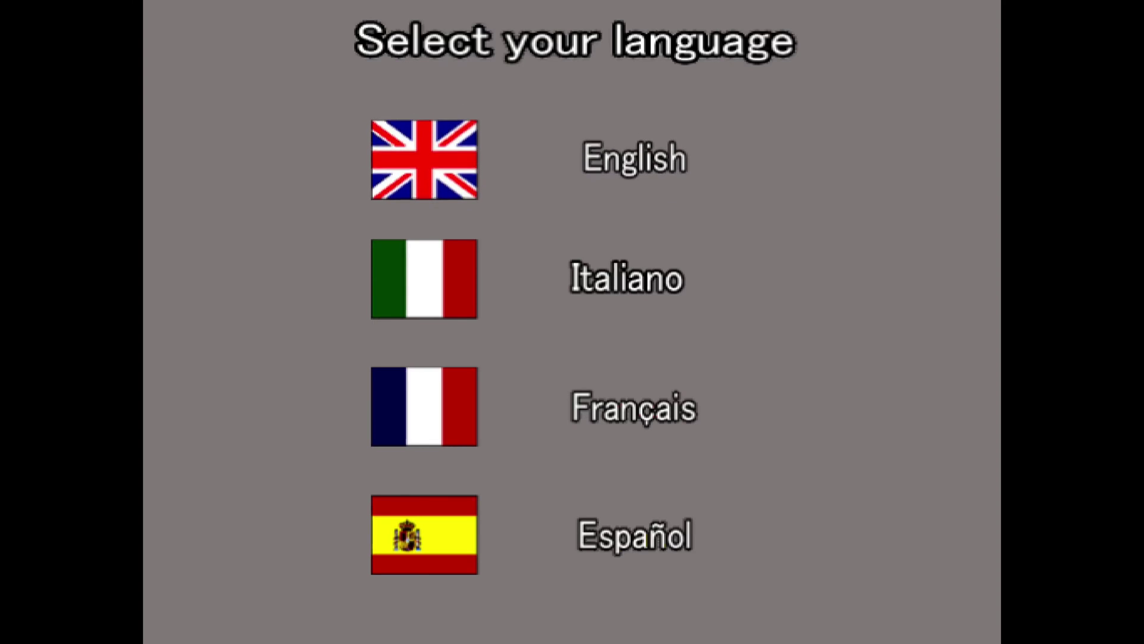
Choose English, accept starting Saint Seiya without save data, fast-forward to the title screen, then exit to Main Menu
key("Return")
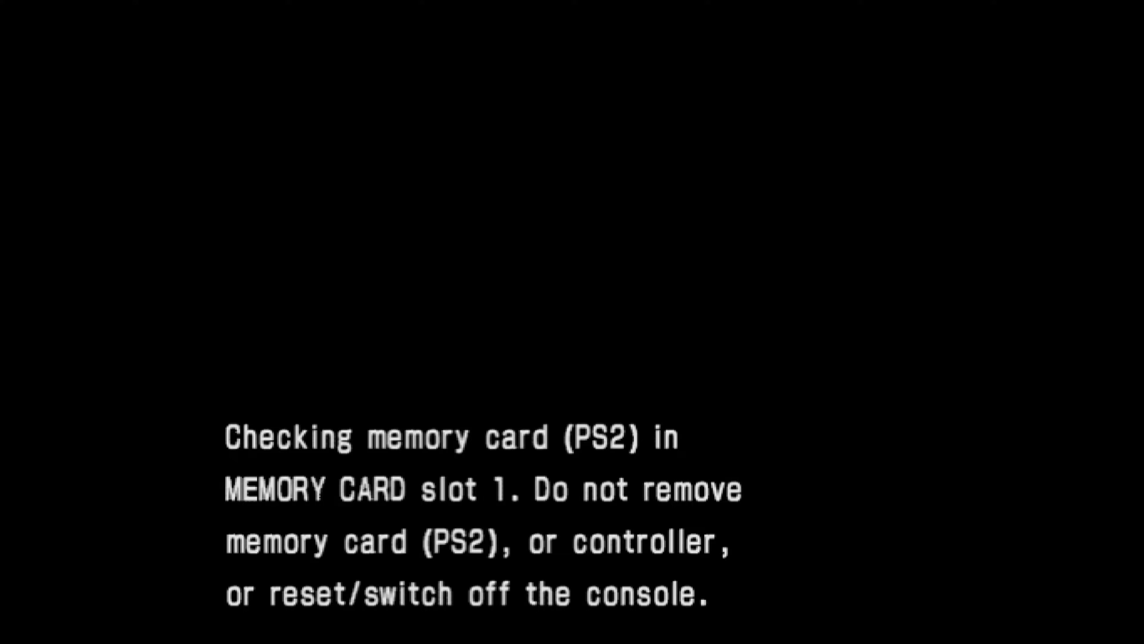
key("Return")
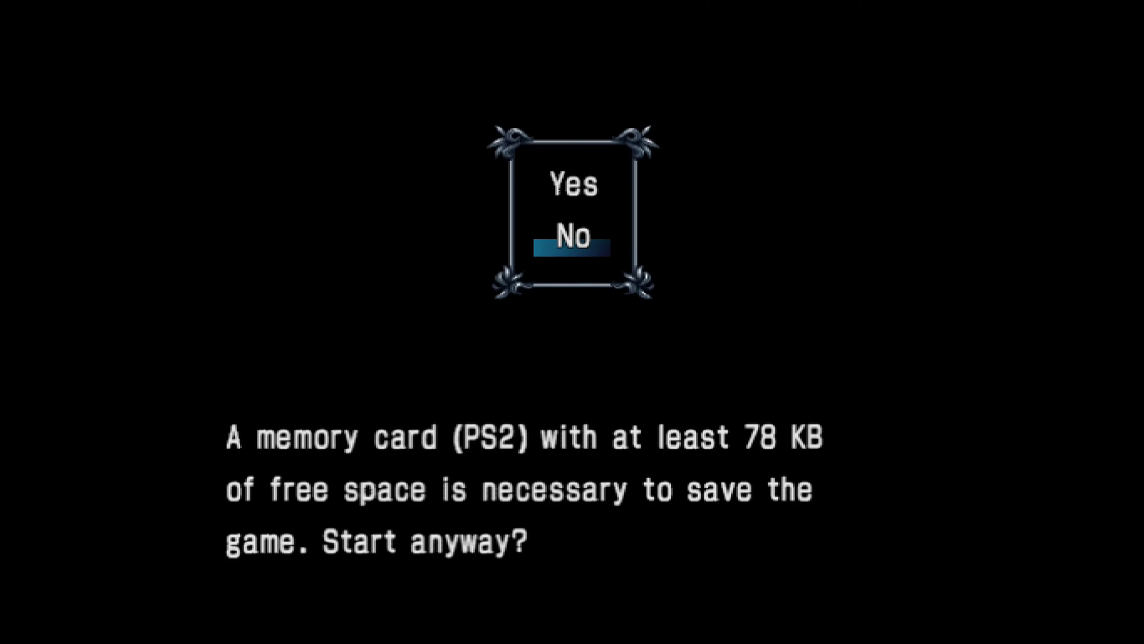
key("Return")
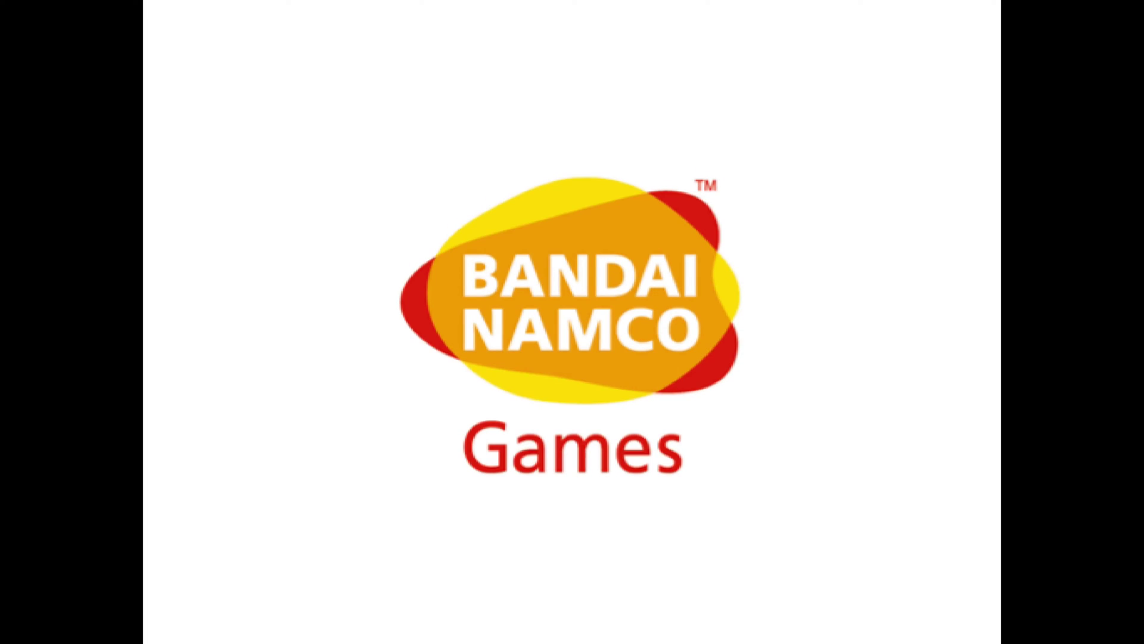
key("Tab")
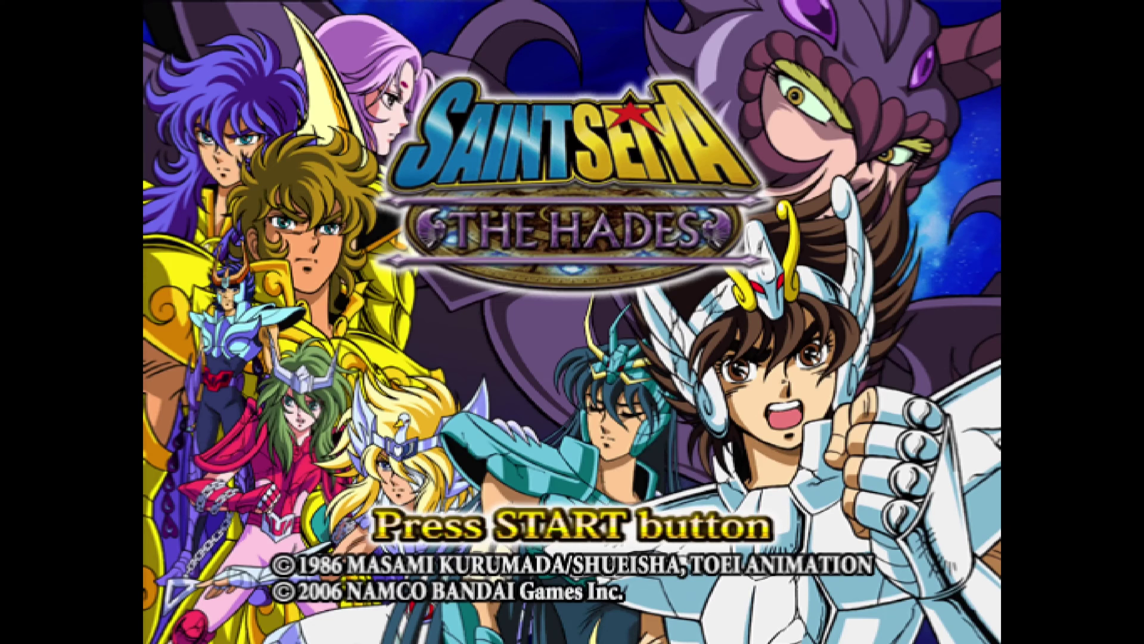
key("F1")
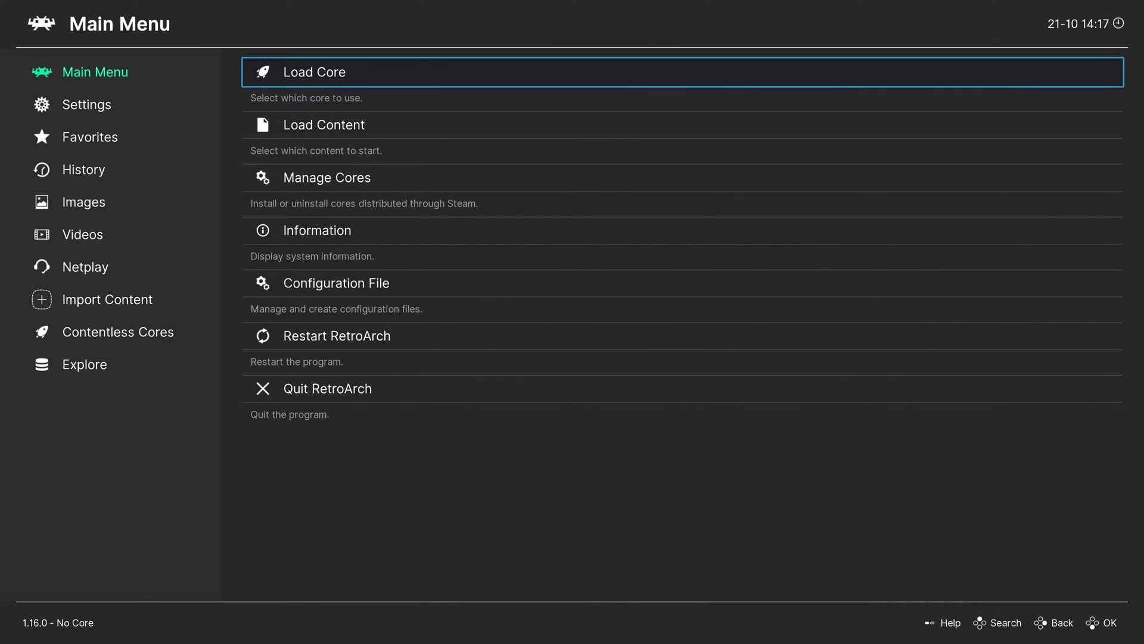
Load the Sony - PlayStation 2 (LRPS2) core and start it with no game to boot the BIOS
key("Return")
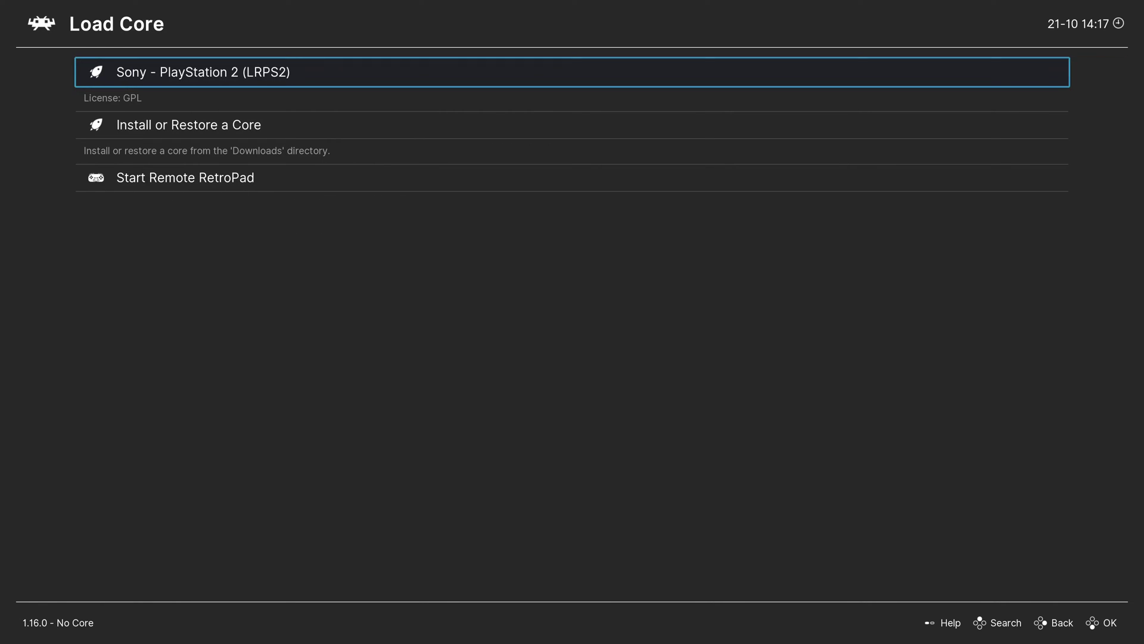
key("Return")
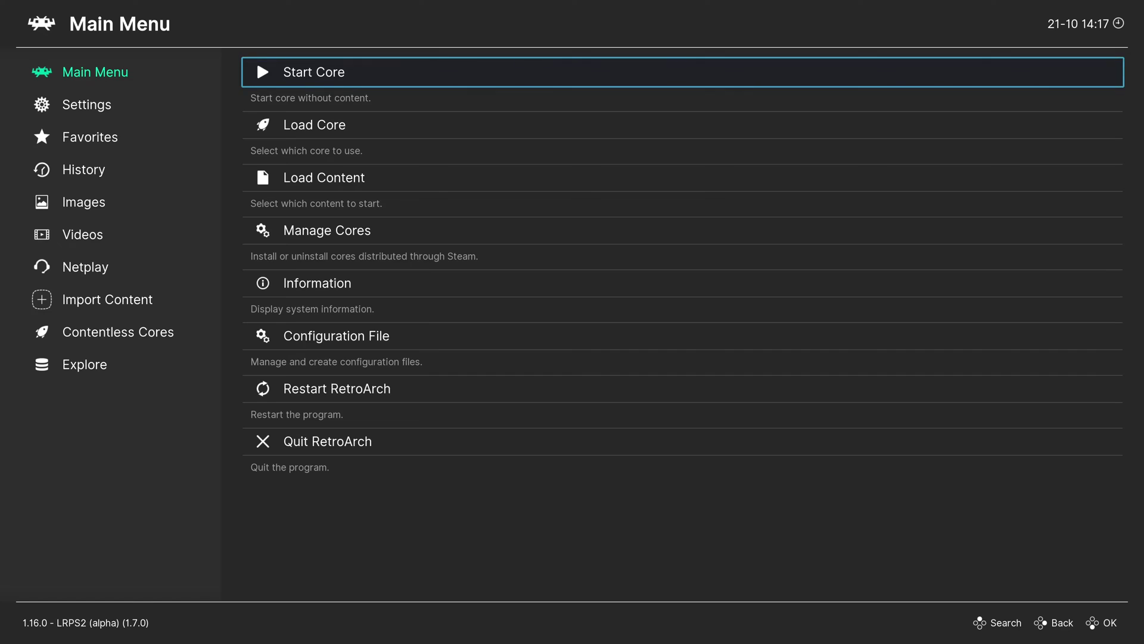
key("Return")
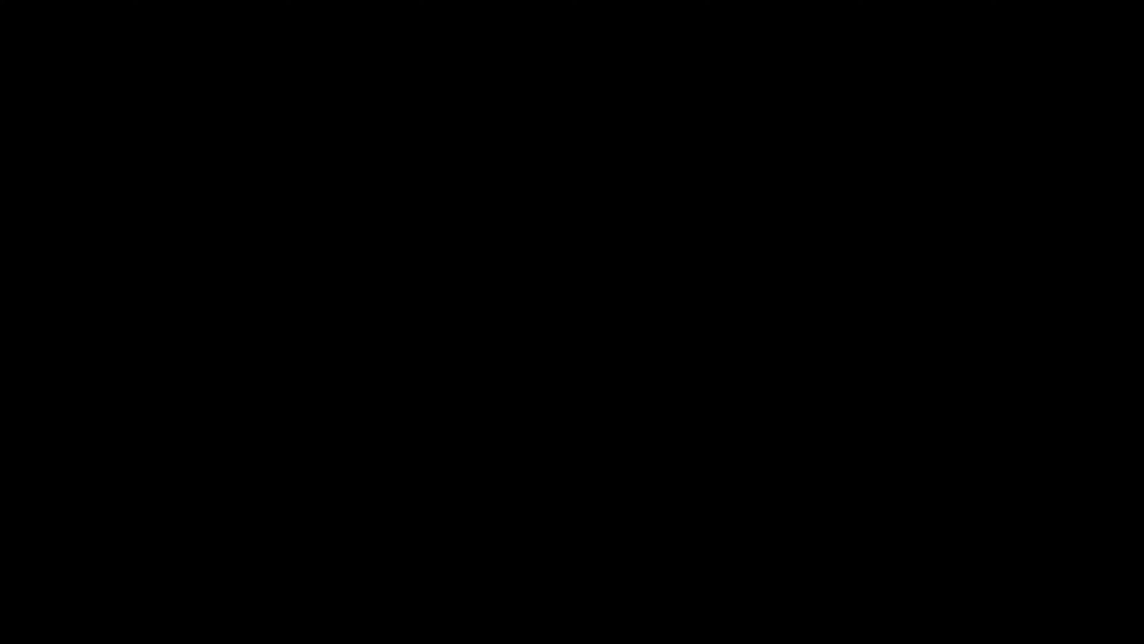